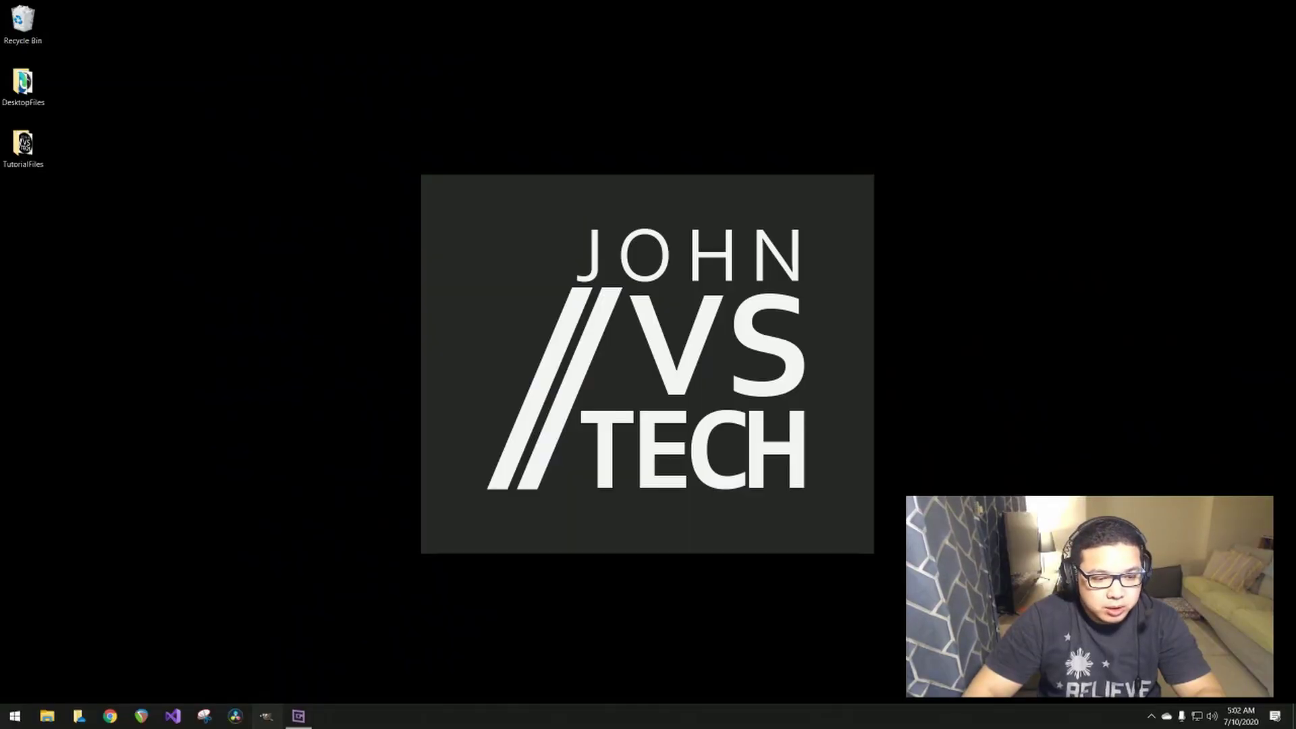
# Open GIMP and start a new 1920 × 1080 px image with its fill set to White.
pyautogui.click(267, 716)
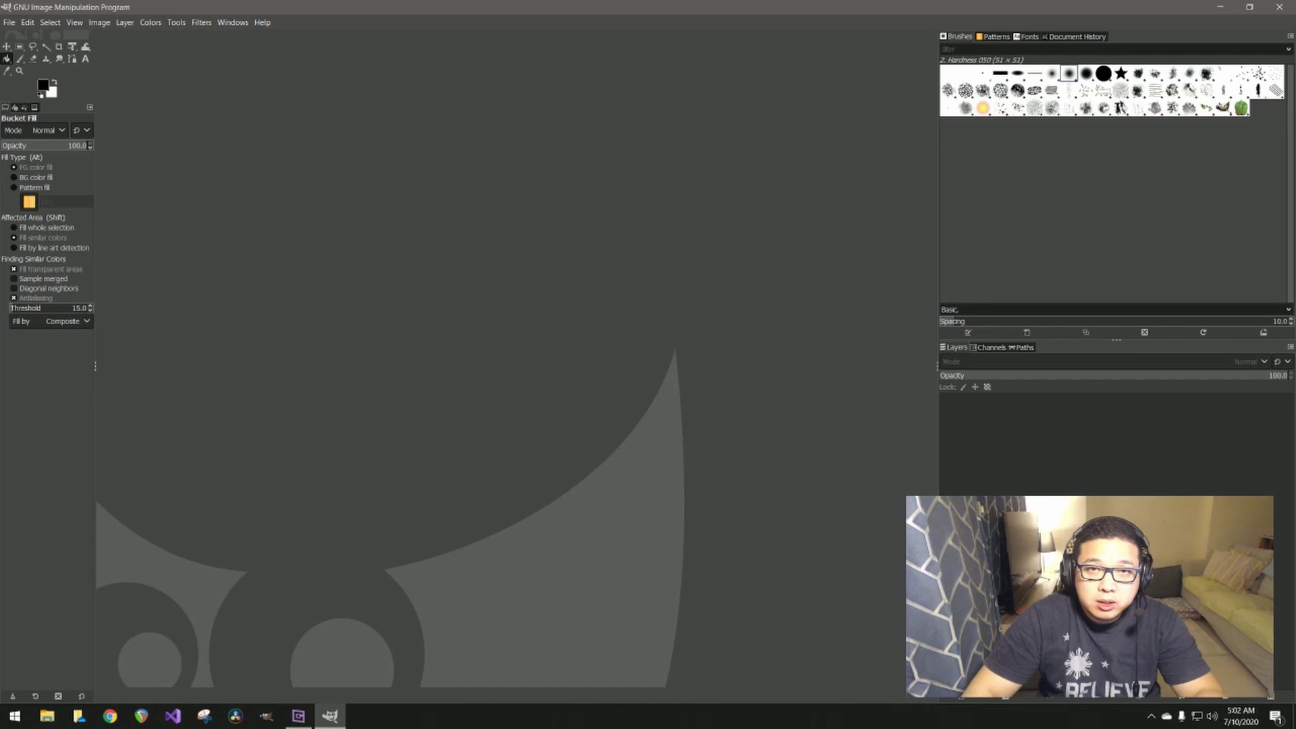
pyautogui.click(8, 22)
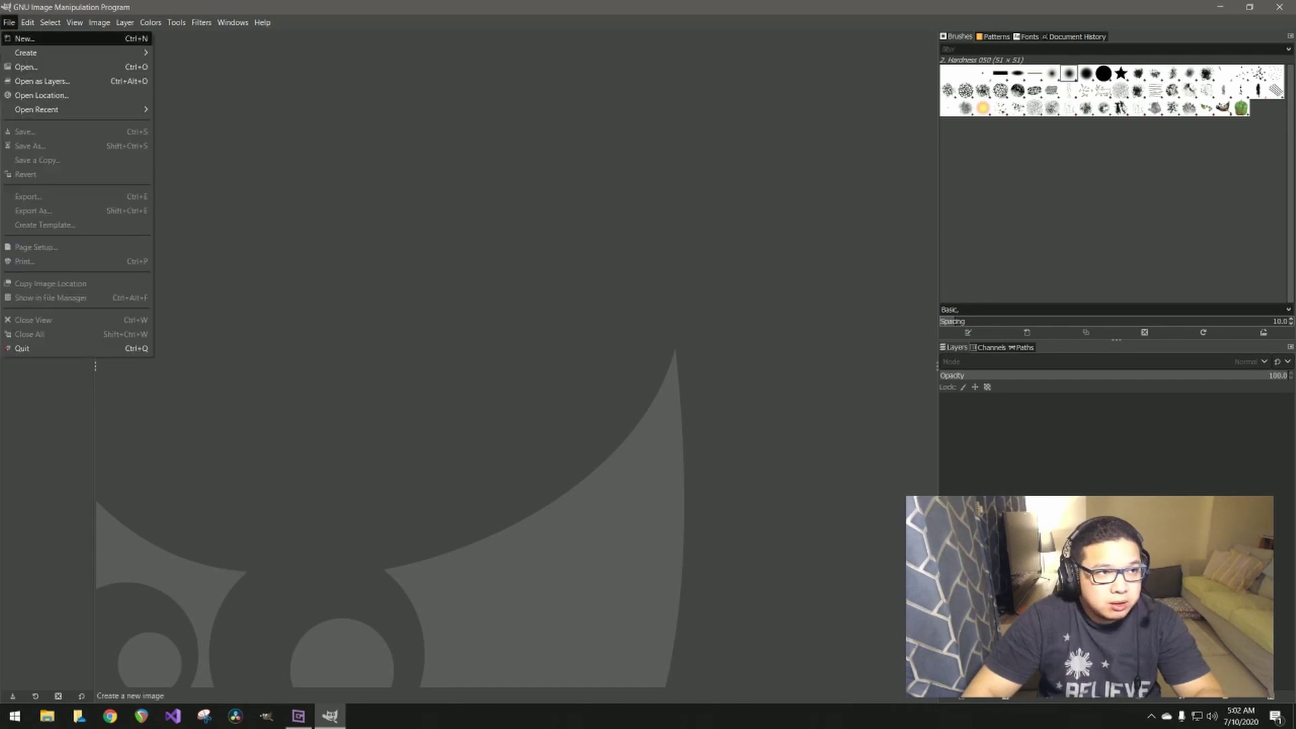
pyautogui.click(23, 39)
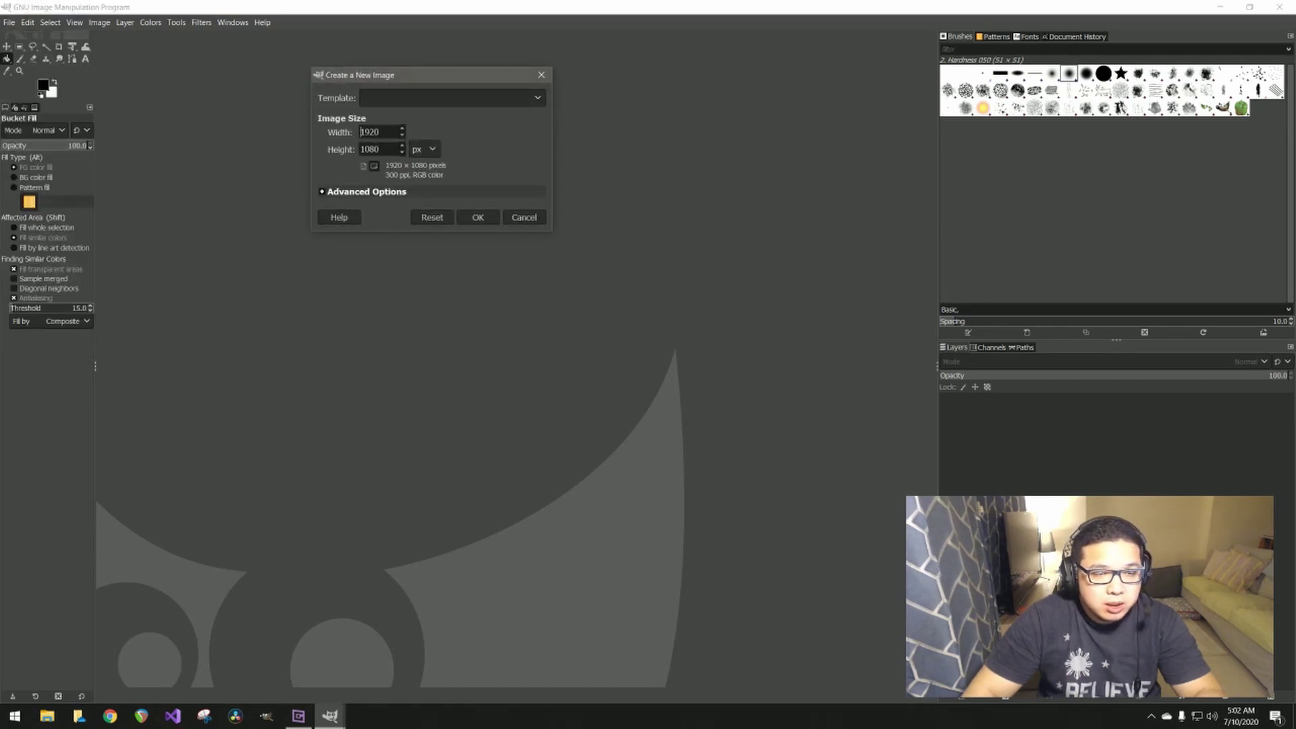
pyautogui.click(365, 192)
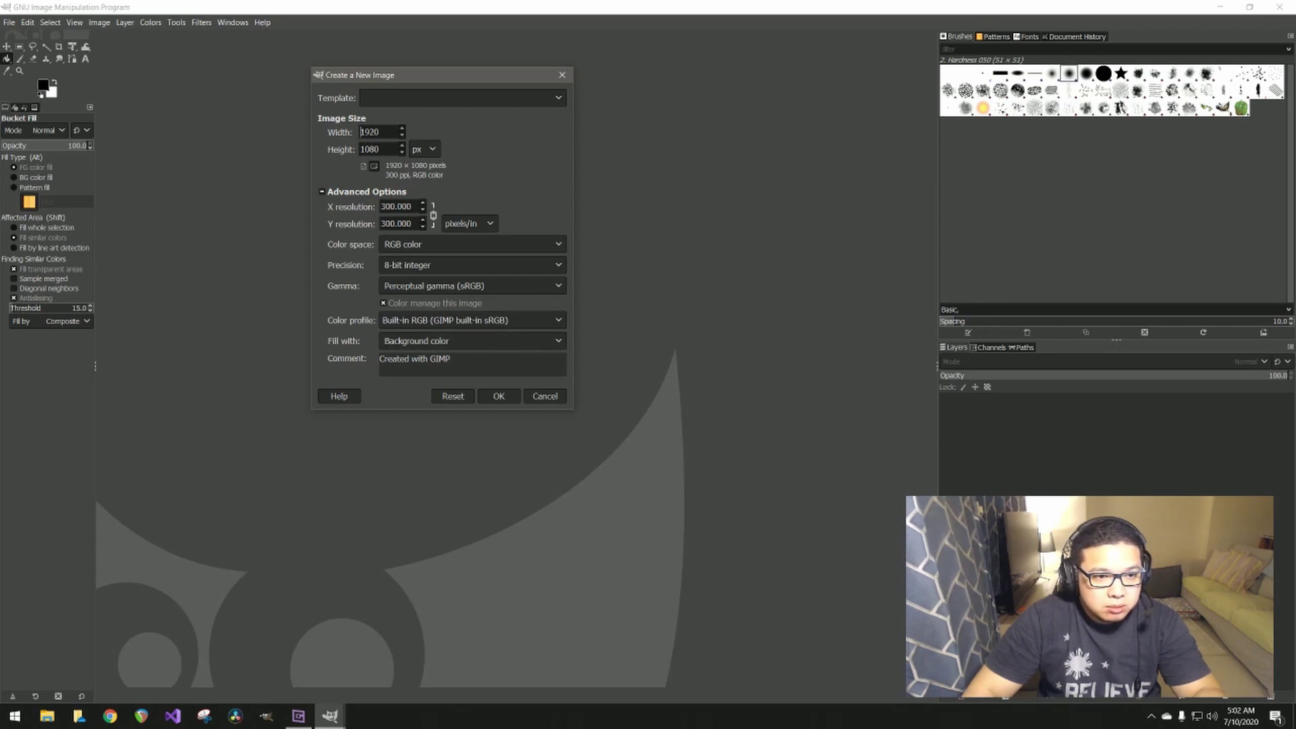
pyautogui.click(472, 341)
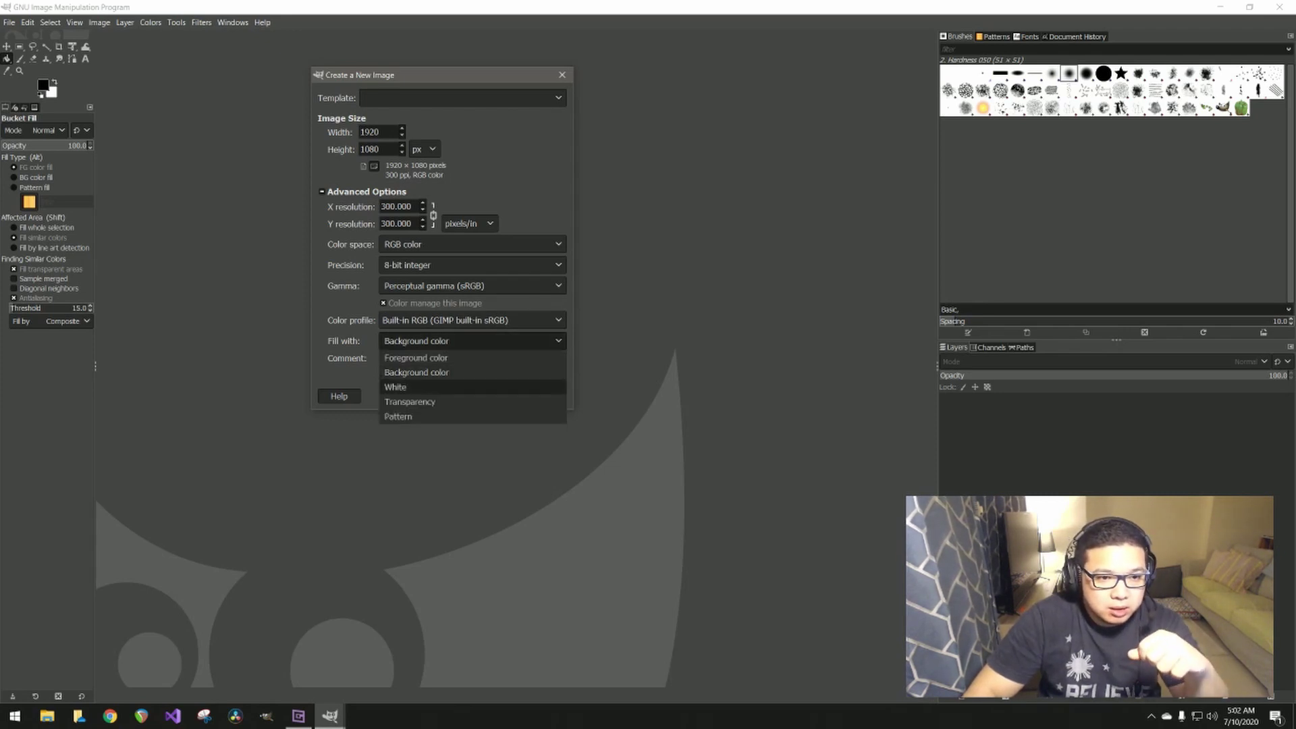
pyautogui.press('Return')
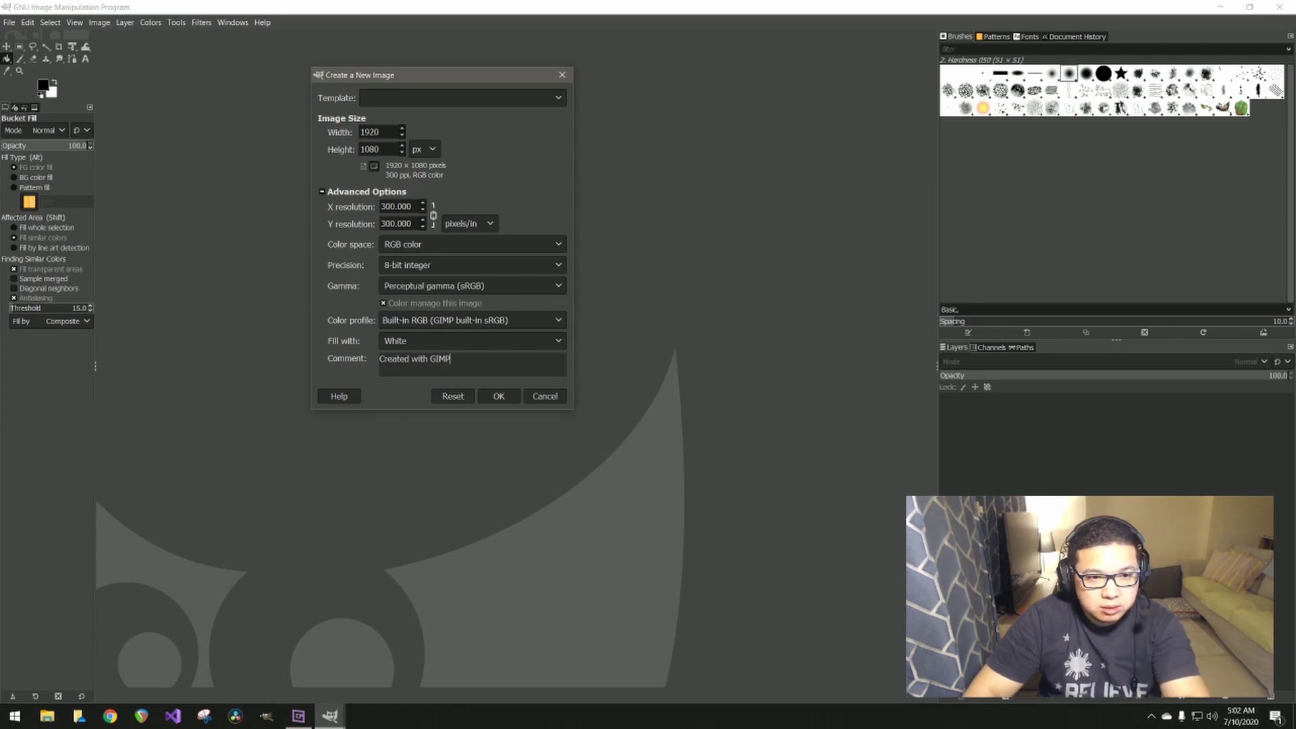
# Clear the new image's comment and create the image.
pyautogui.hotkey('ctrl', 'shift', 'Left')
pyautogui.hotkey('ctrl', 'shift', 'Left')
pyautogui.hotkey('ctrl', 'shift', 'Left')
pyautogui.press('BackSpace')
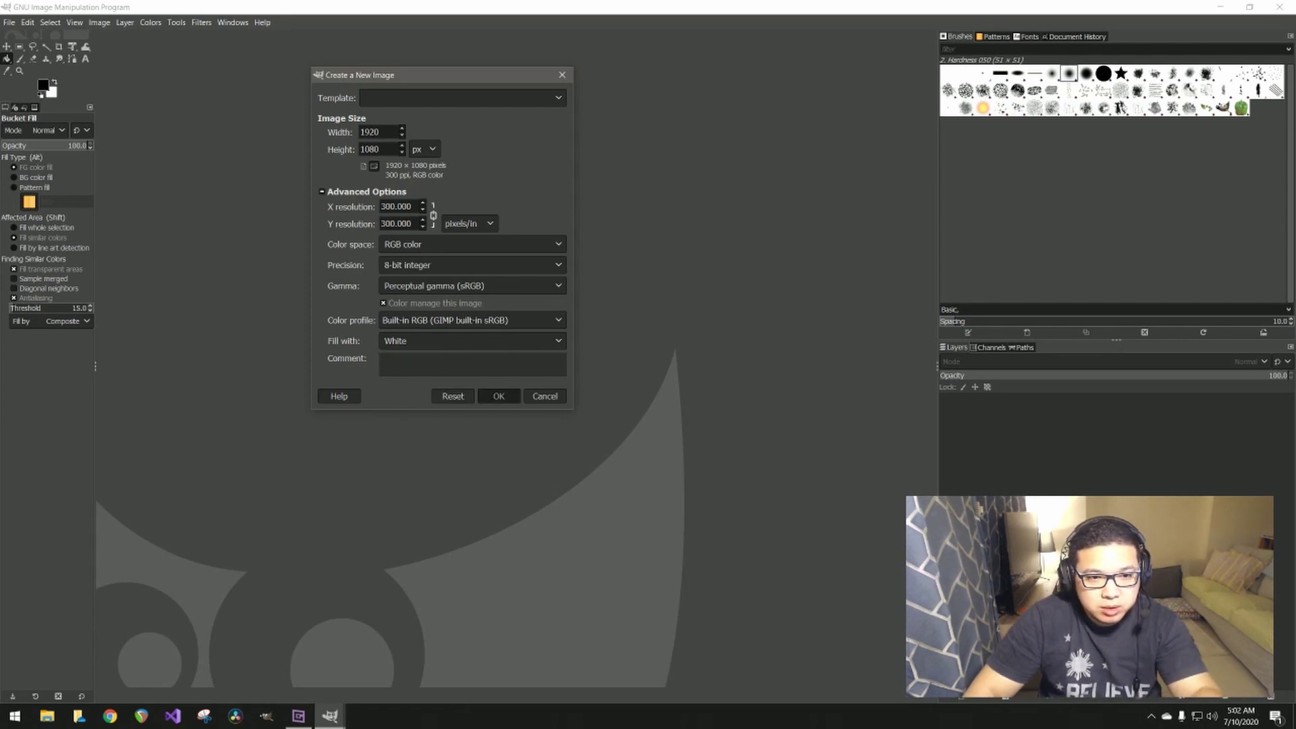
pyautogui.click(499, 396)
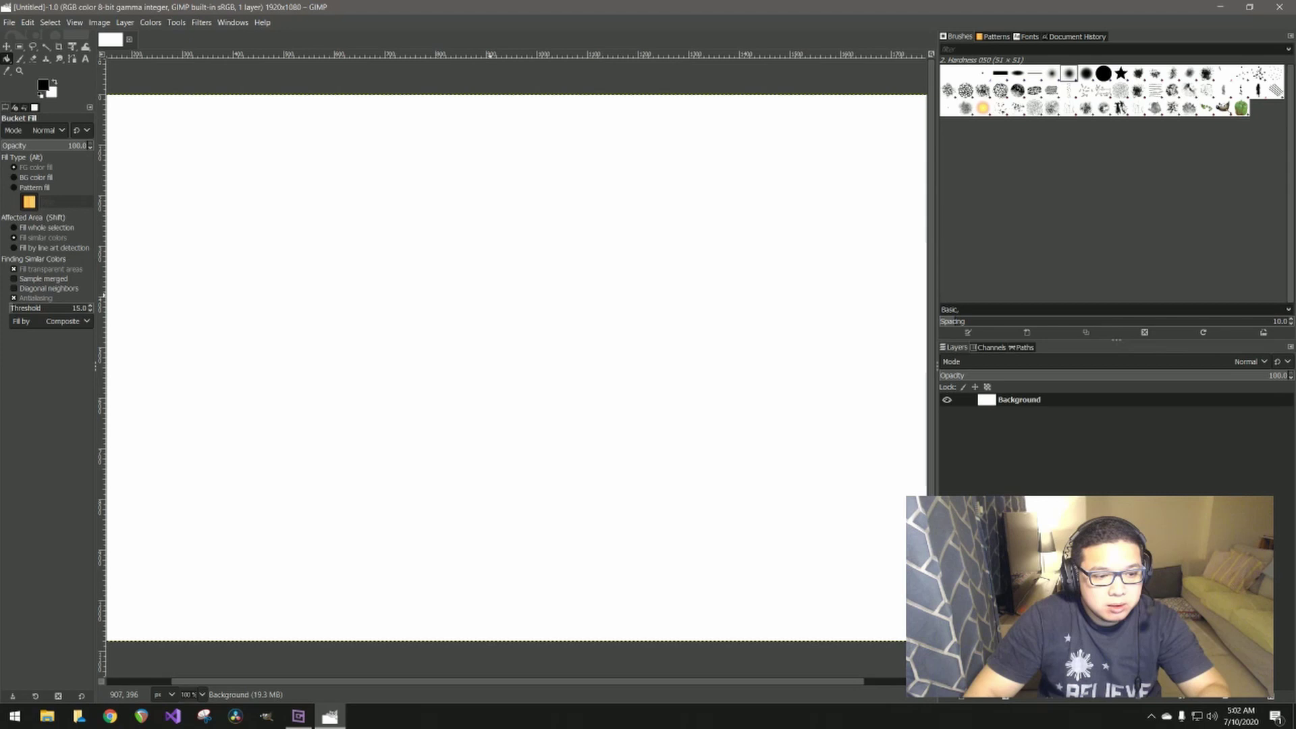
# Add the text "JohnVS" in Arial at 300 px on the lower half of the canvas.
pyautogui.scroll(-1, 491, 297)
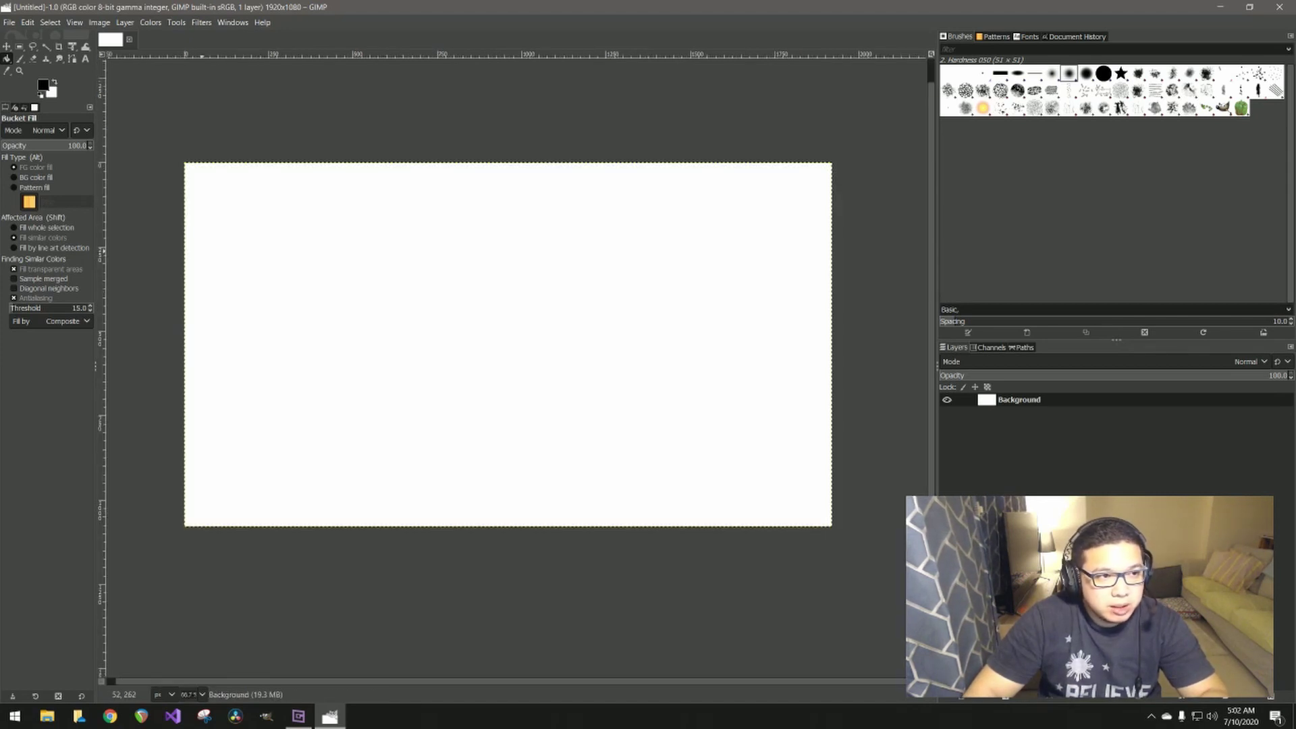
pyautogui.click(85, 59)
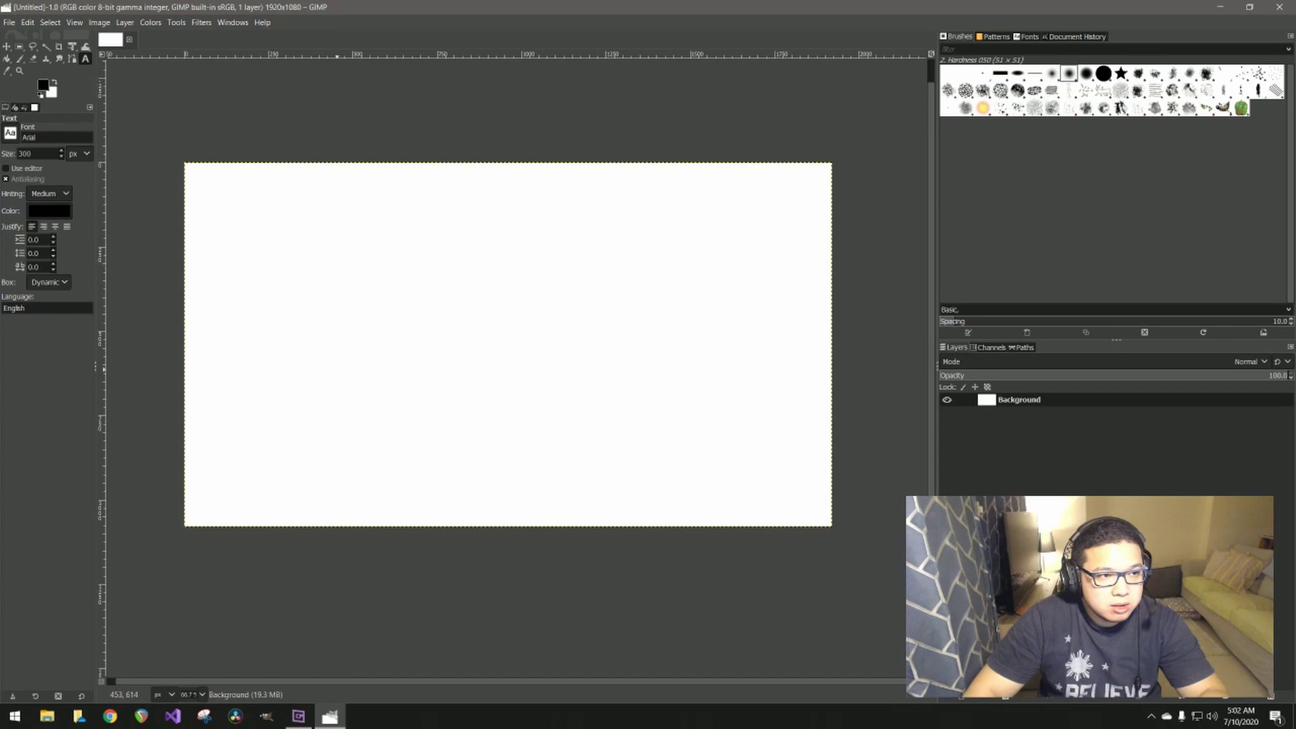
pyautogui.click(336, 369)
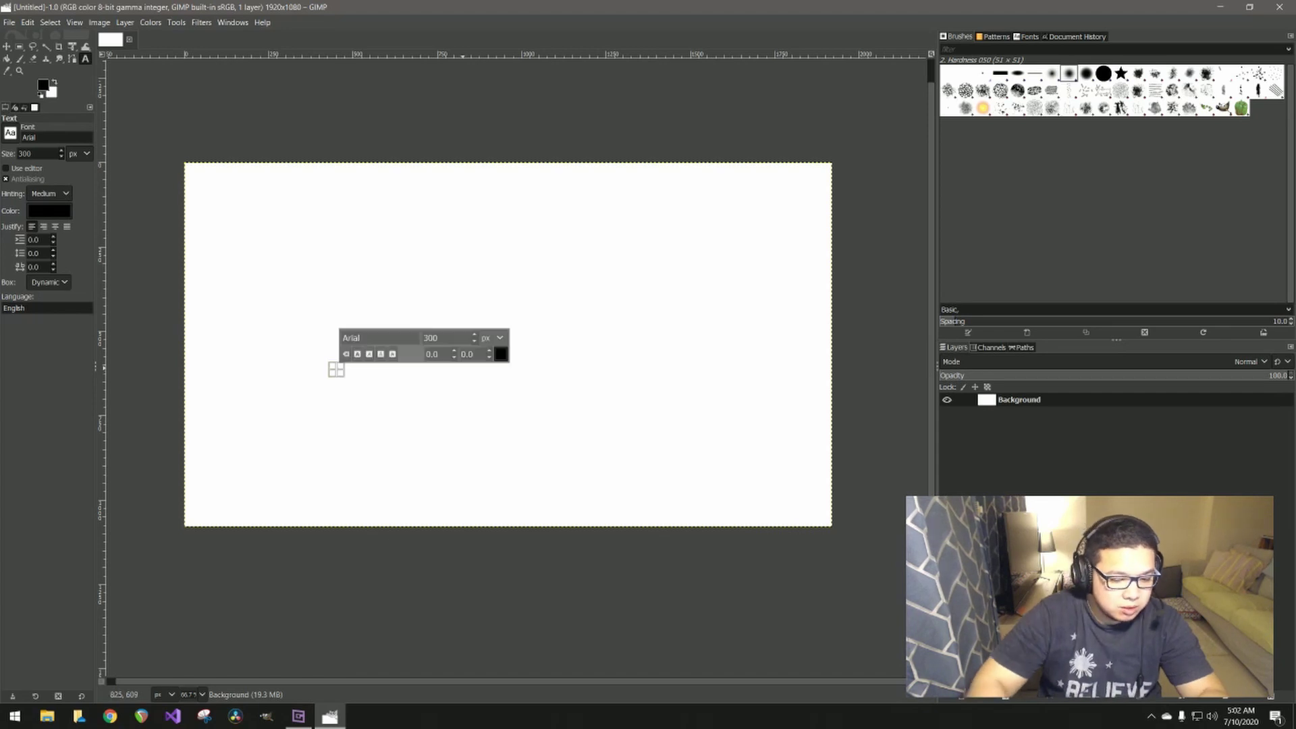
pyautogui.write('JohnVS')
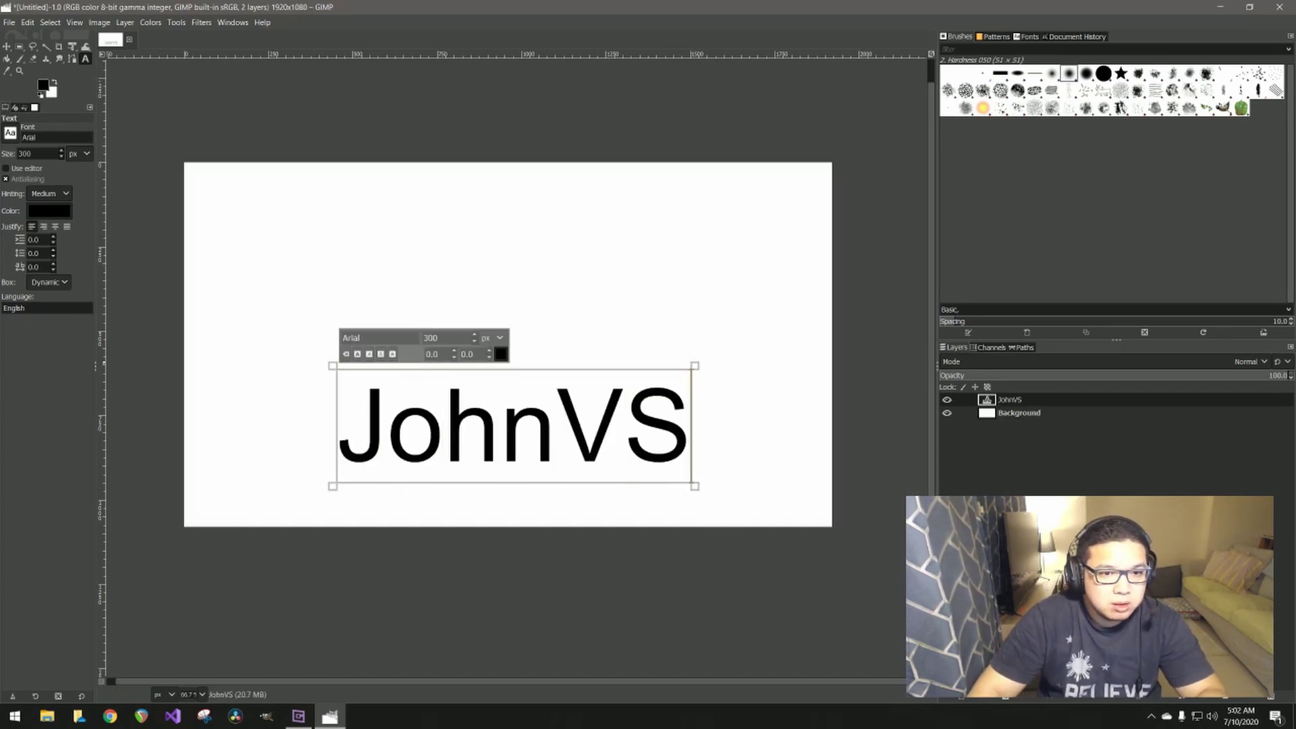
# Start the Drop Shadow filter on the JohnVS text and set its X and Y offsets to 16.667.
pyautogui.hotkey('ctrl', 'a')
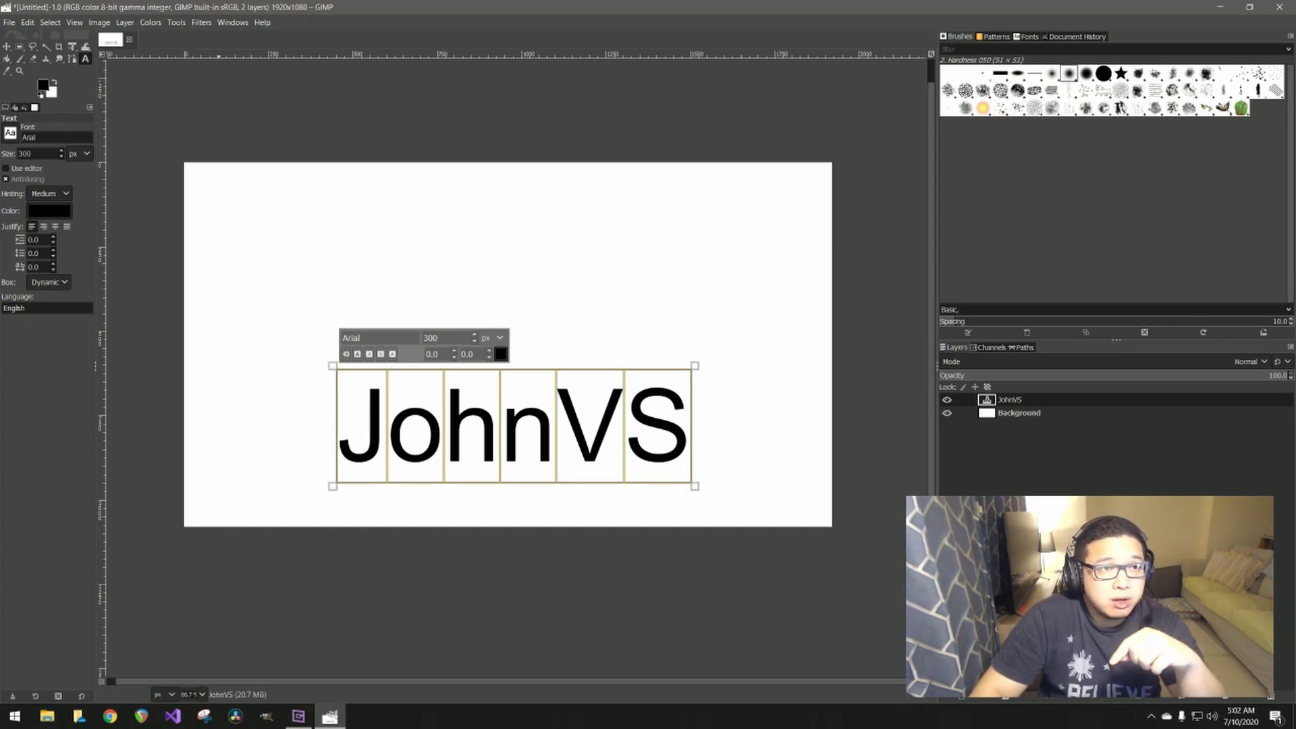
pyautogui.click(201, 23)
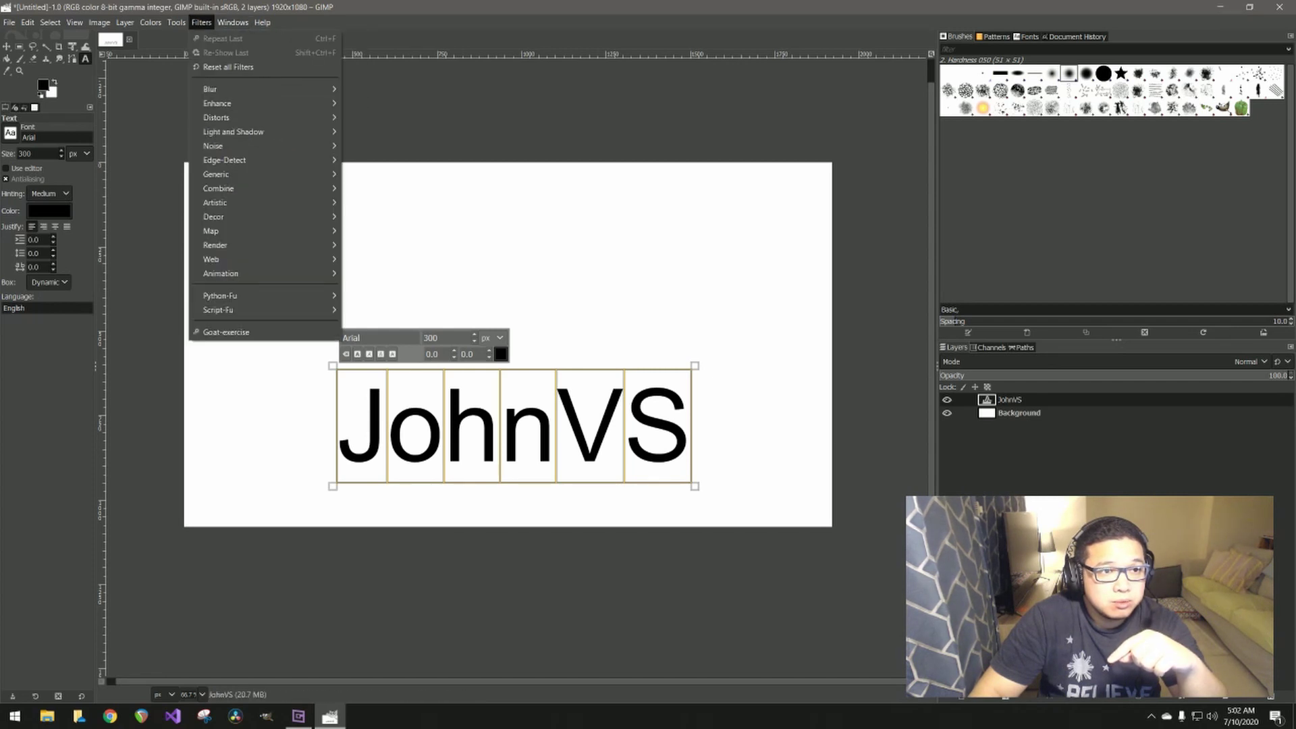
pyautogui.moveTo(270, 132)
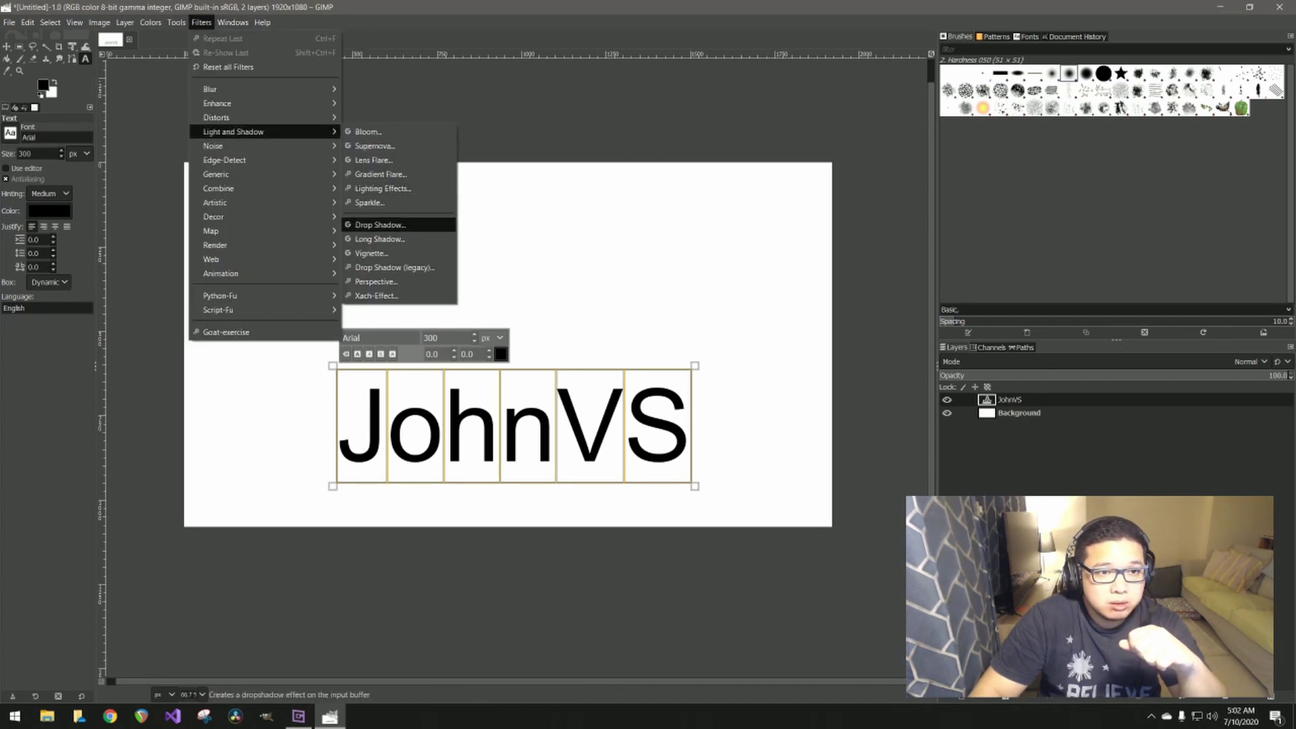
pyautogui.click(379, 225)
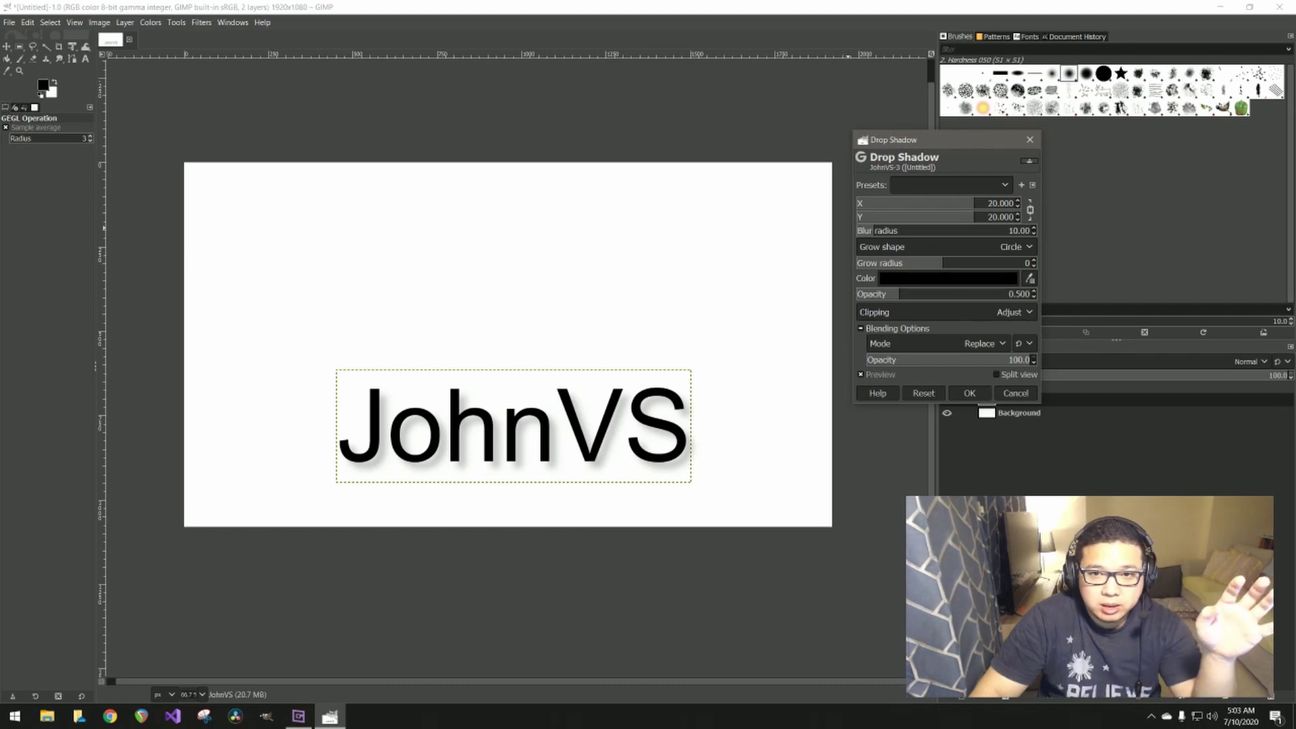
pyautogui.moveTo(928, 141); pyautogui.dragTo(856, 172)
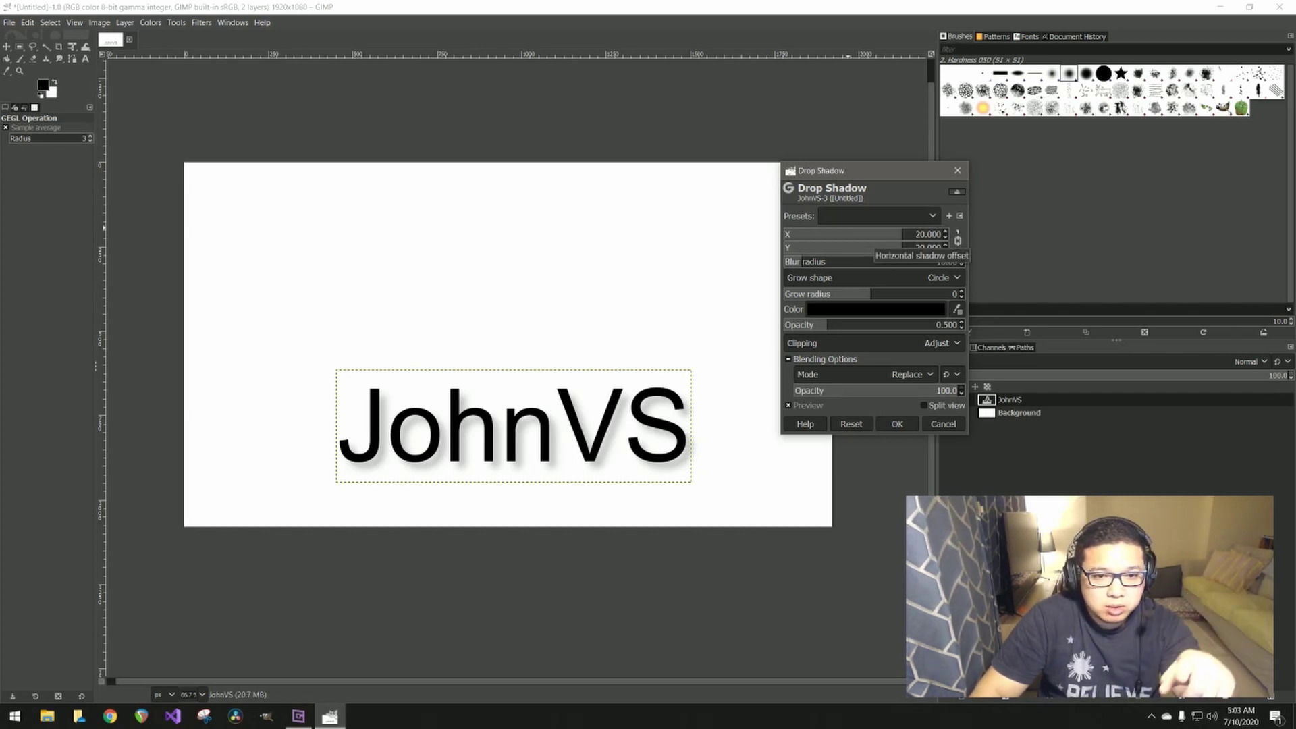
pyautogui.moveTo(865, 237); pyautogui.dragTo(894, 234)
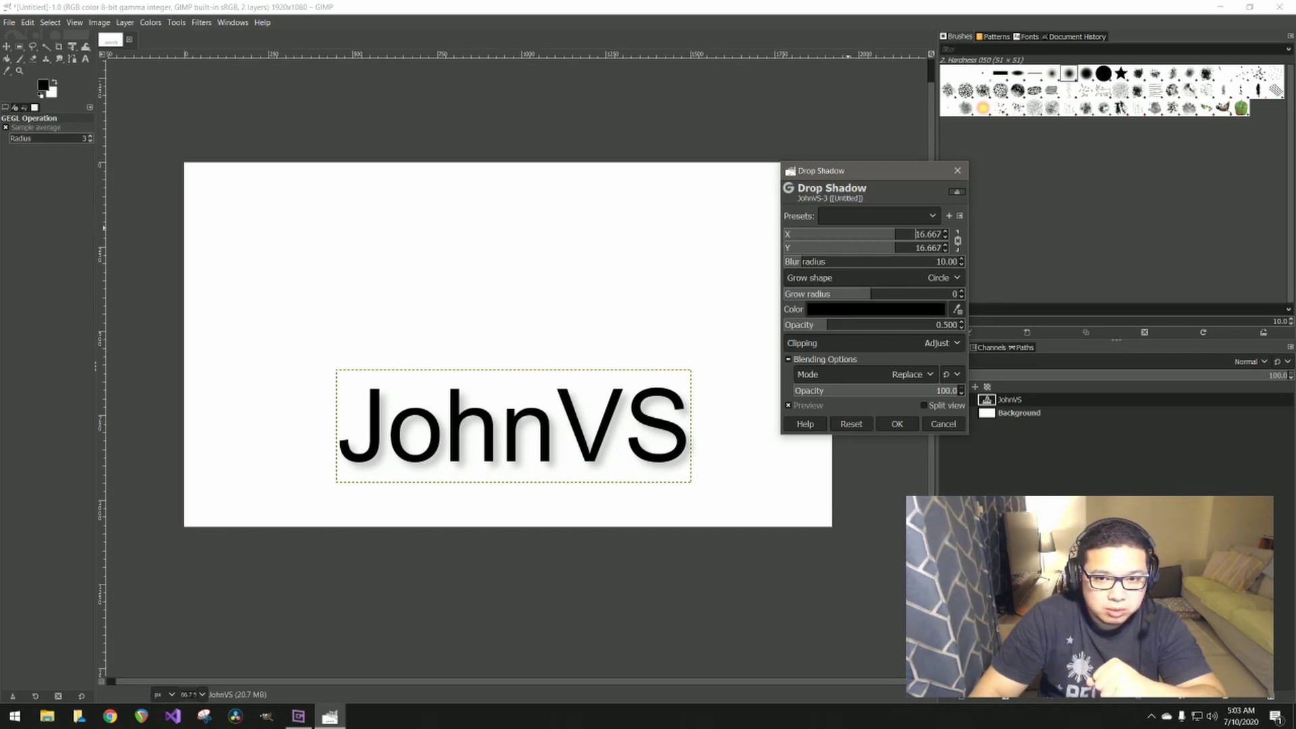
# Set the shadow's blur radius to 6.97 and opacity to 0.919, keeping grow radius 0, and apply the drop shadow.
pyautogui.moveTo(802, 262)
pyautogui.mouseDown()
pyautogui.moveTo(871, 261)
pyautogui.moveTo(786, 261)
pyautogui.moveTo(797, 261)
pyautogui.mouseUp()
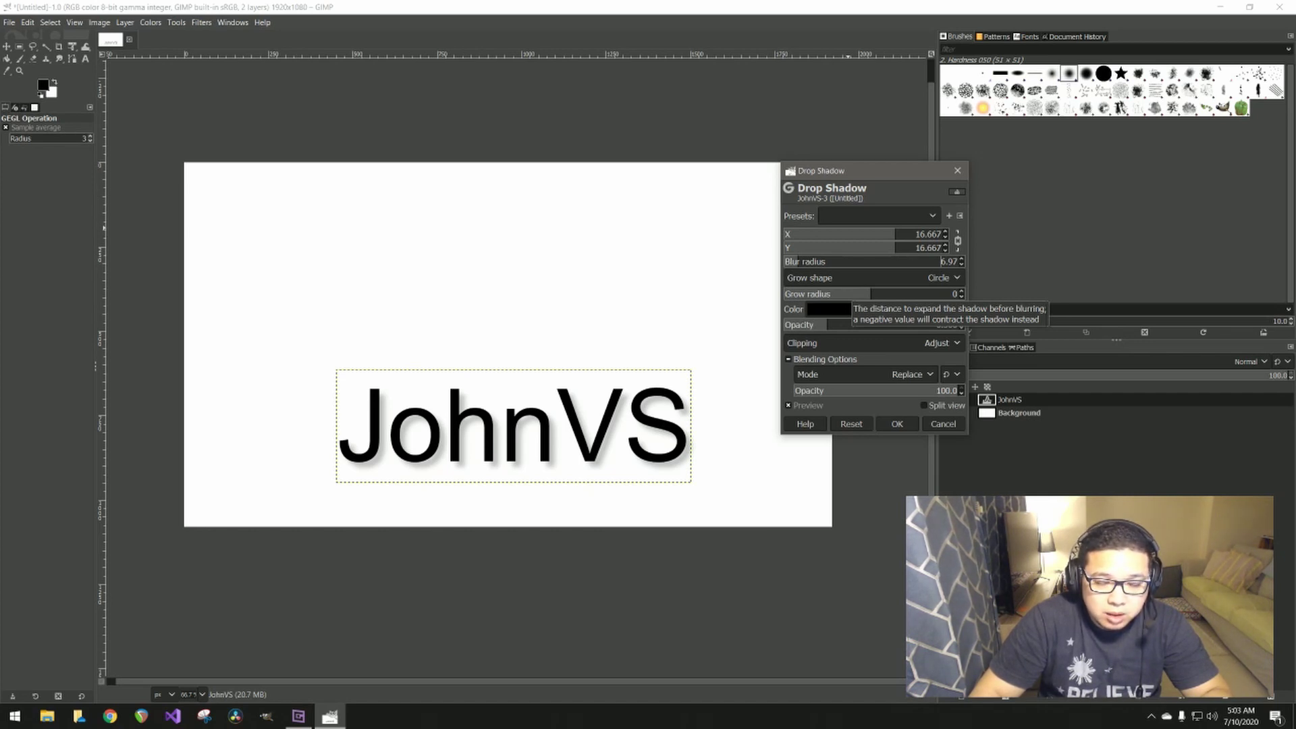
pyautogui.moveTo(852, 292)
pyautogui.mouseDown()
pyautogui.moveTo(957, 294)
pyautogui.moveTo(814, 294)
pyautogui.moveTo(846, 293)
pyautogui.mouseUp()
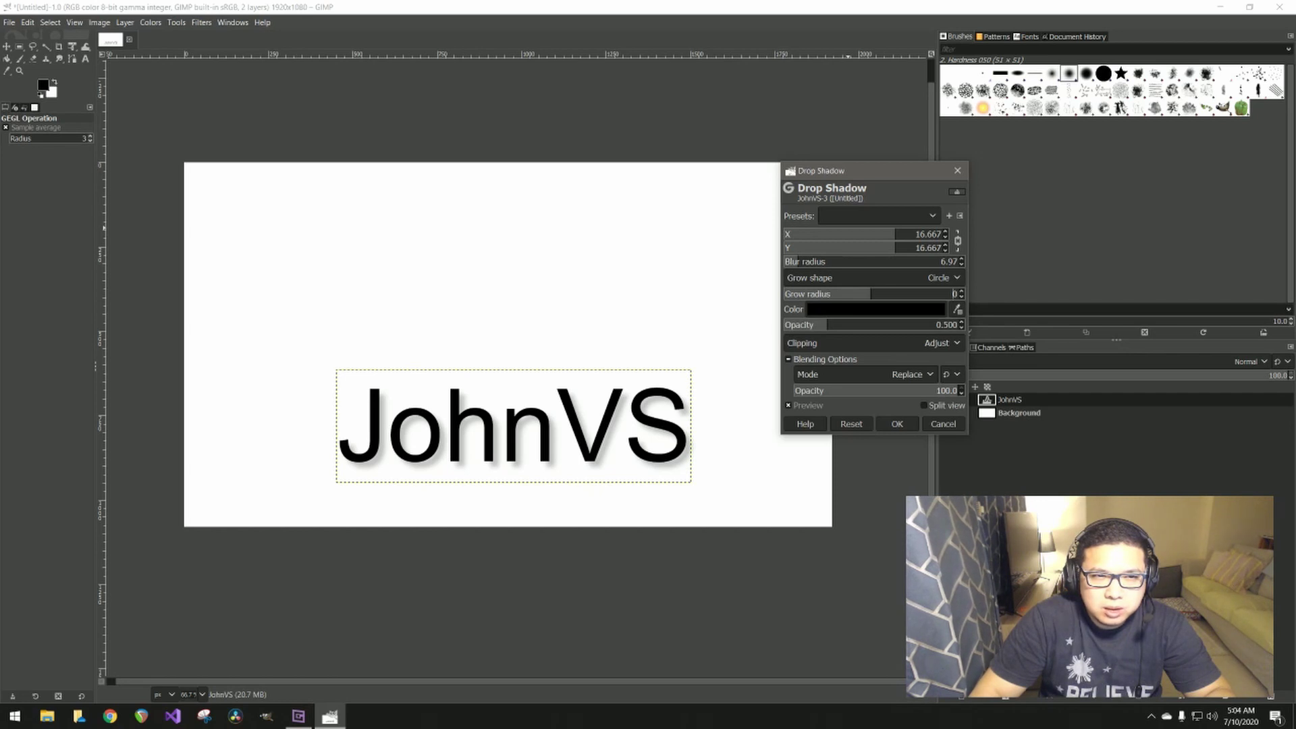
pyautogui.moveTo(828, 325); pyautogui.dragTo(863, 325)
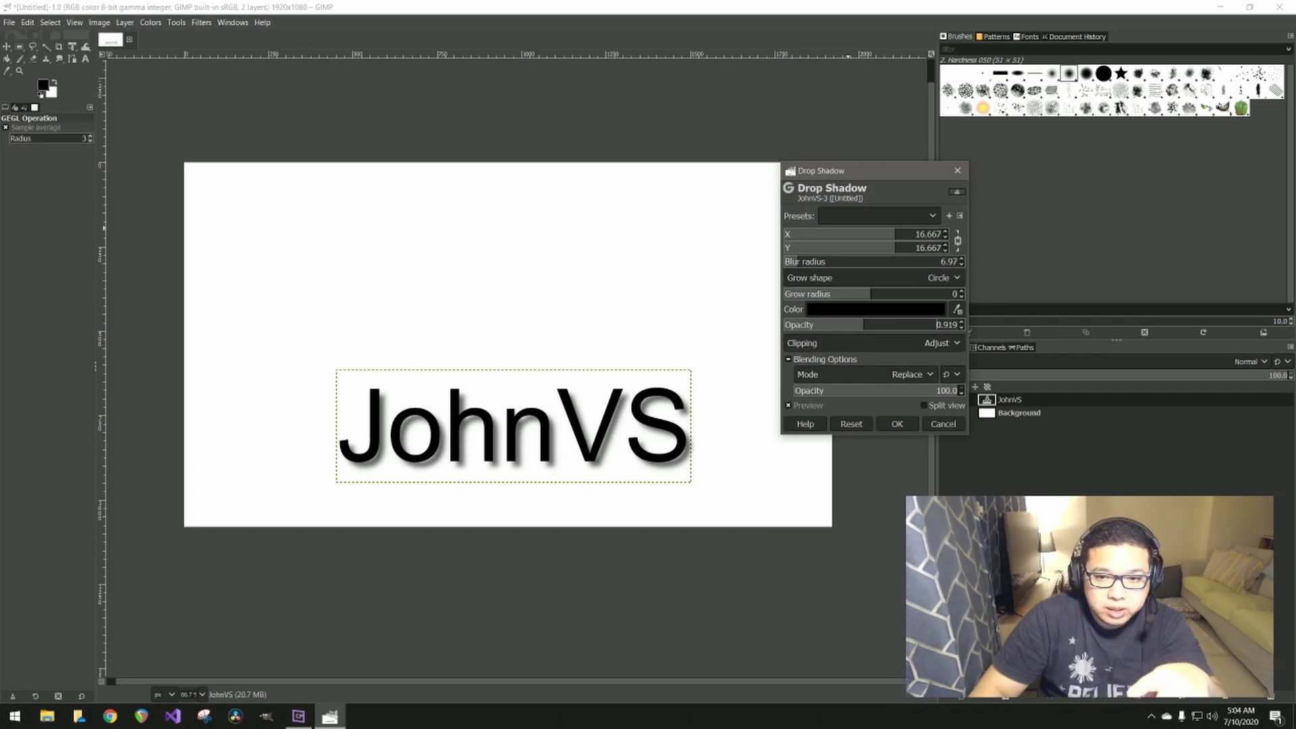
pyautogui.moveTo(950, 391)
pyautogui.mouseDown()
pyautogui.moveTo(873, 390)
pyautogui.moveTo(960, 390)
pyautogui.mouseUp()
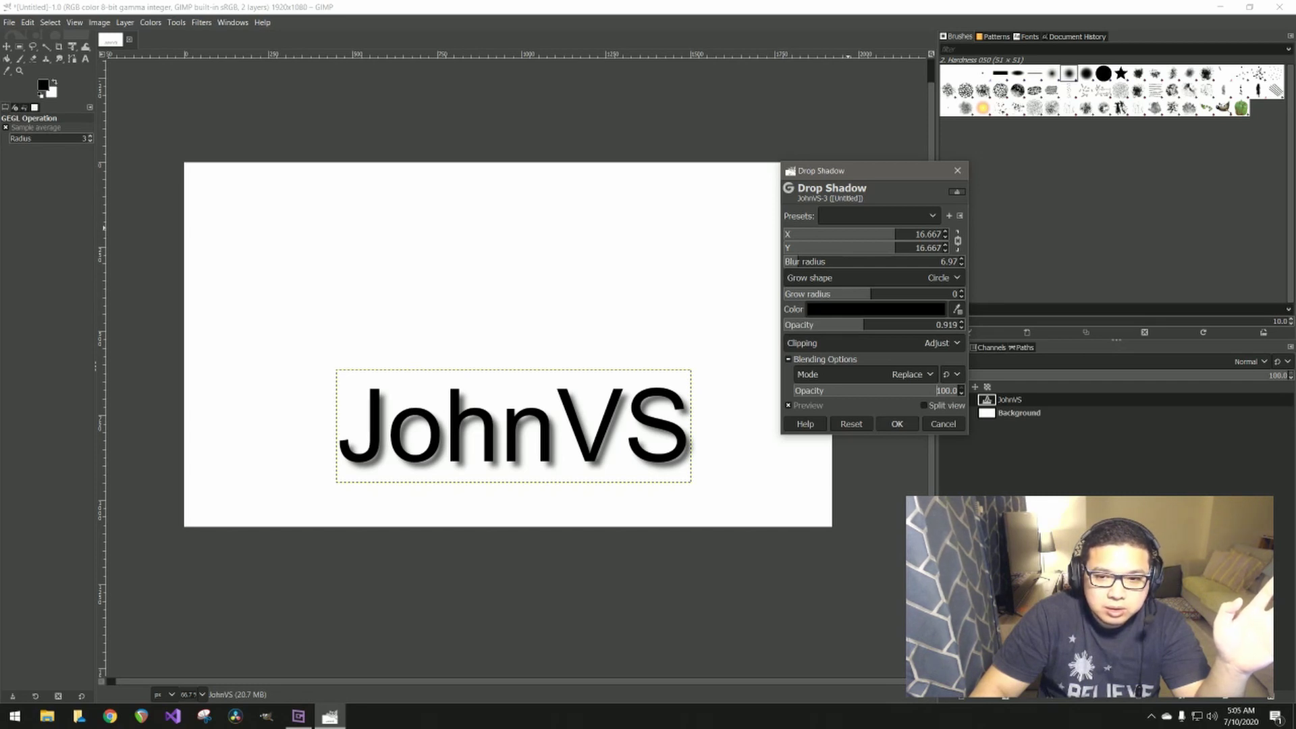
pyautogui.click(897, 424)
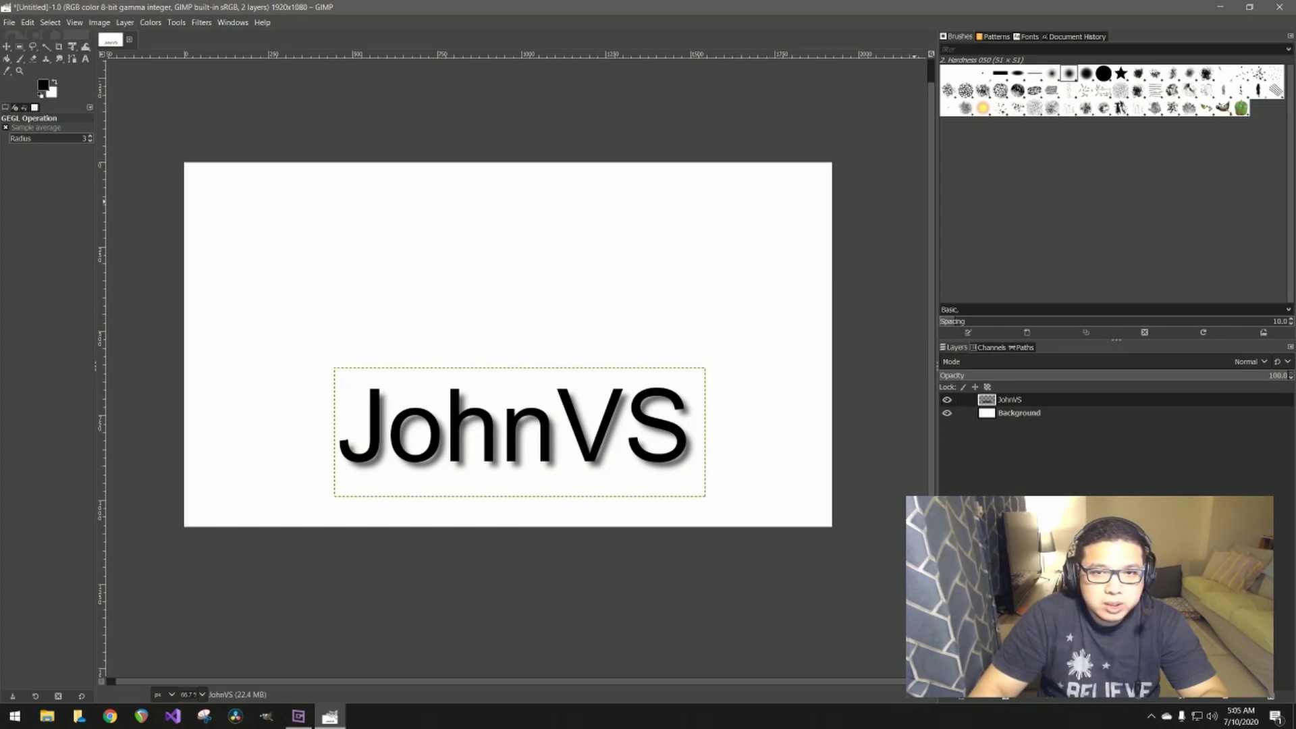
# Hide the JohnVS layer and add the Round_Logo3 image from the TutorialFiles desktop folder as a new layer.
pyautogui.click(947, 400)
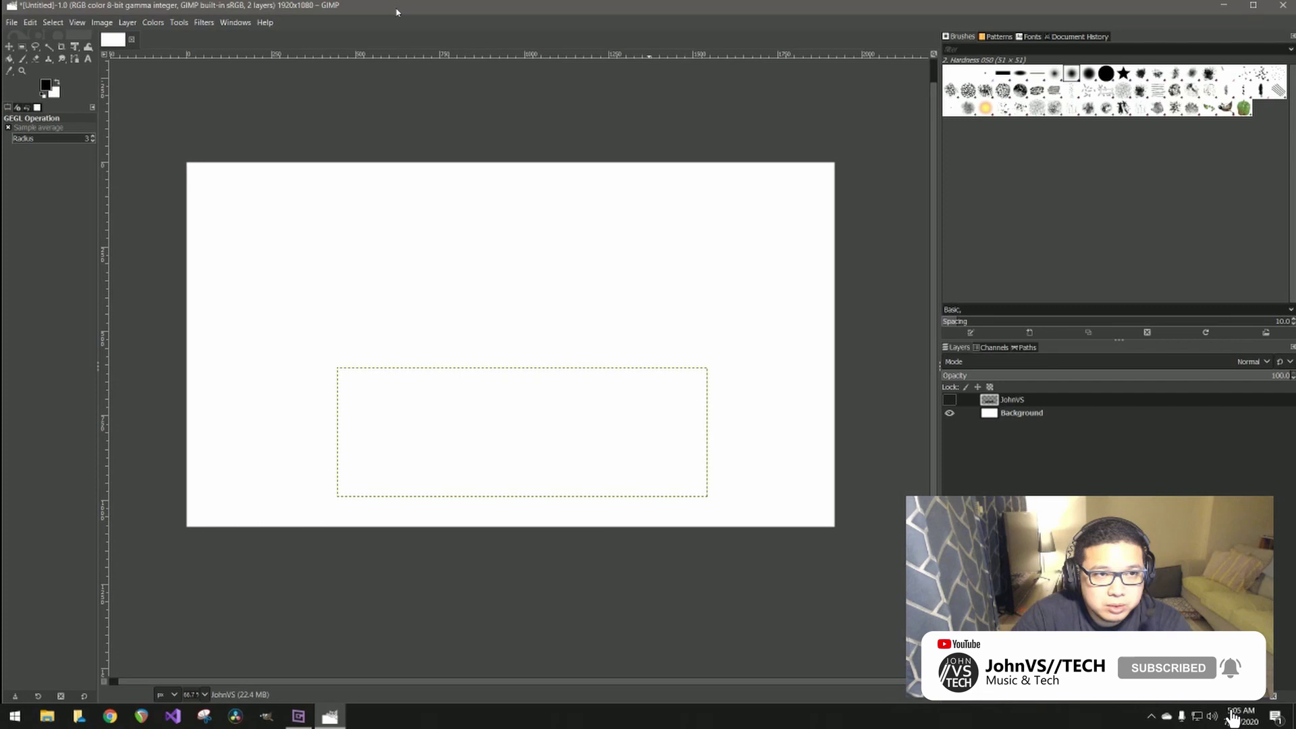
pyautogui.moveTo(397, 10); pyautogui.dragTo(453, 14)
pyautogui.doubleClick(24, 147)
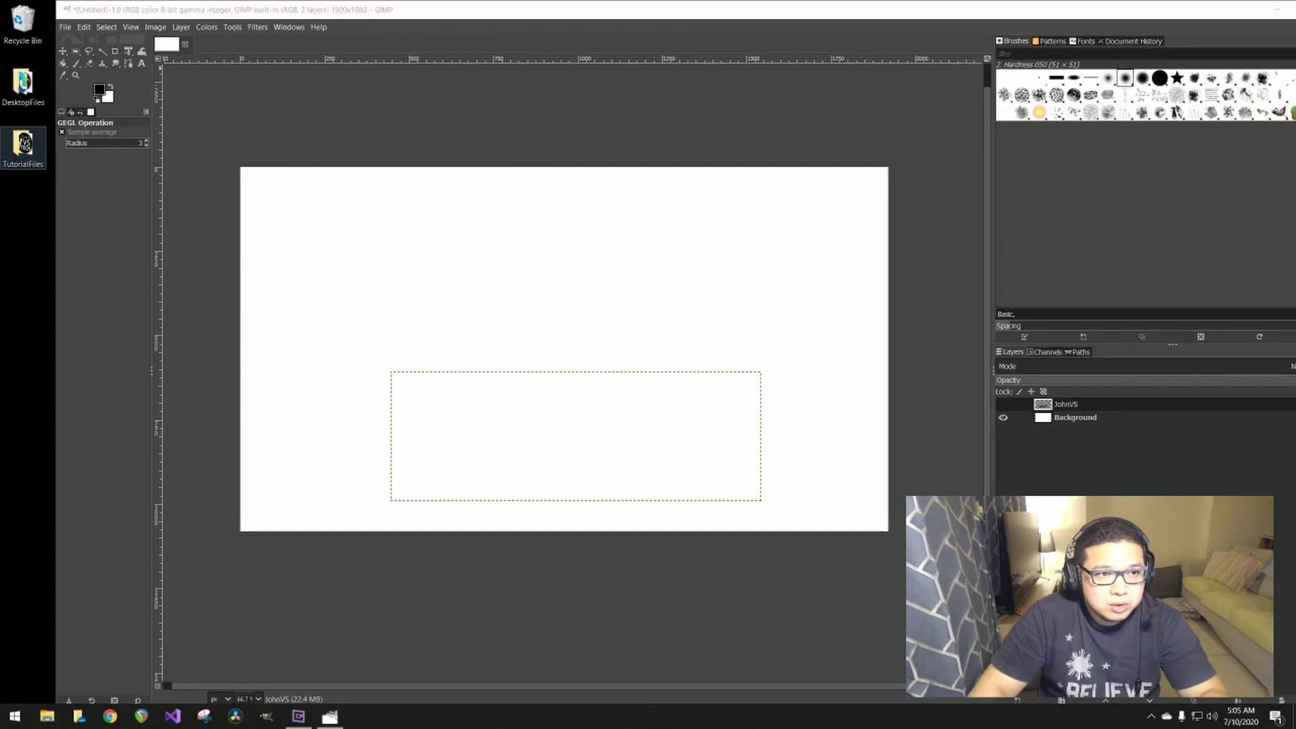
pyautogui.moveTo(287, 115); pyautogui.dragTo(451, 226)
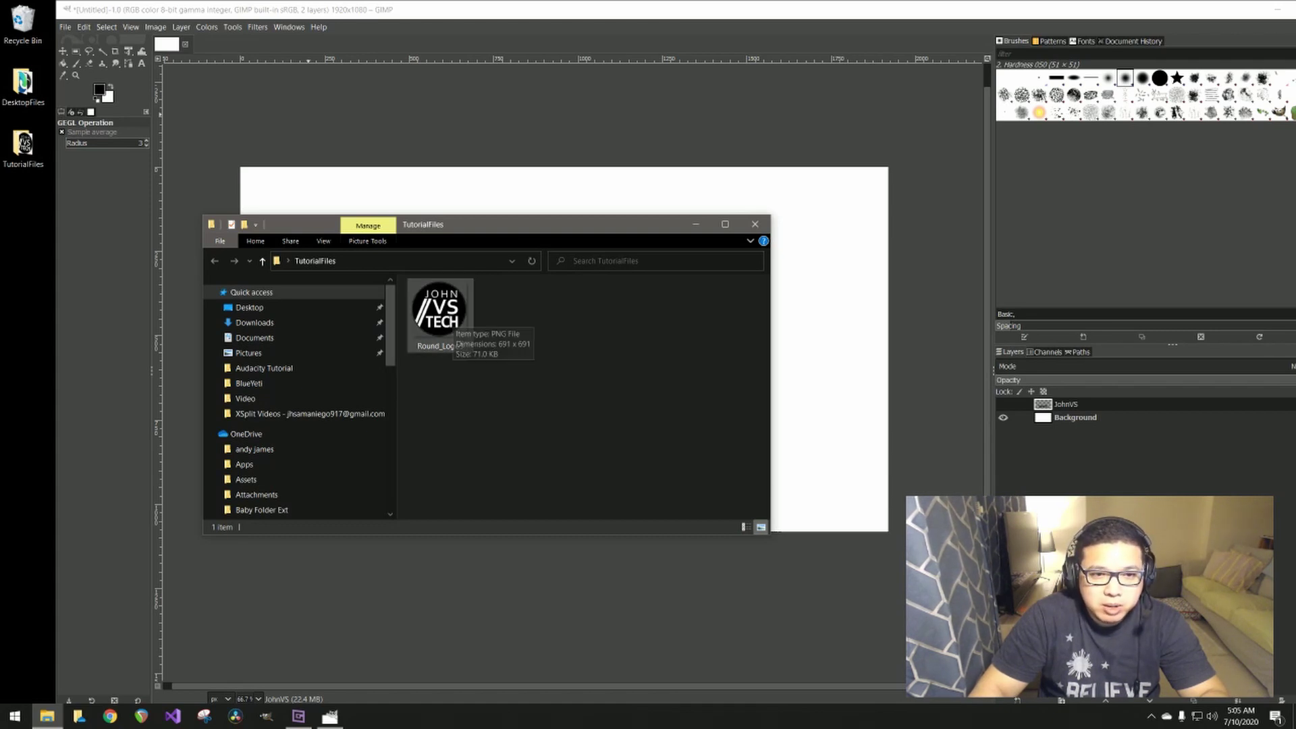
pyautogui.moveTo(451, 314); pyautogui.dragTo(777, 278)
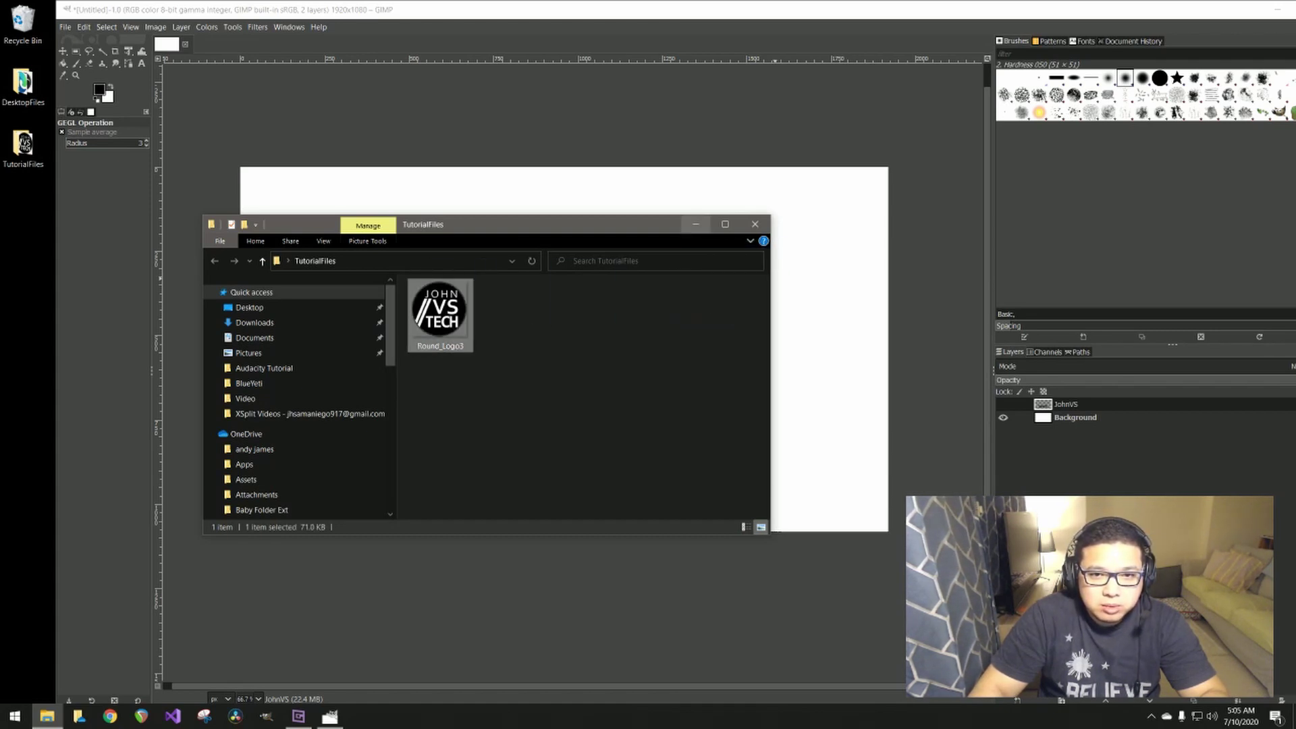
pyautogui.click(695, 224)
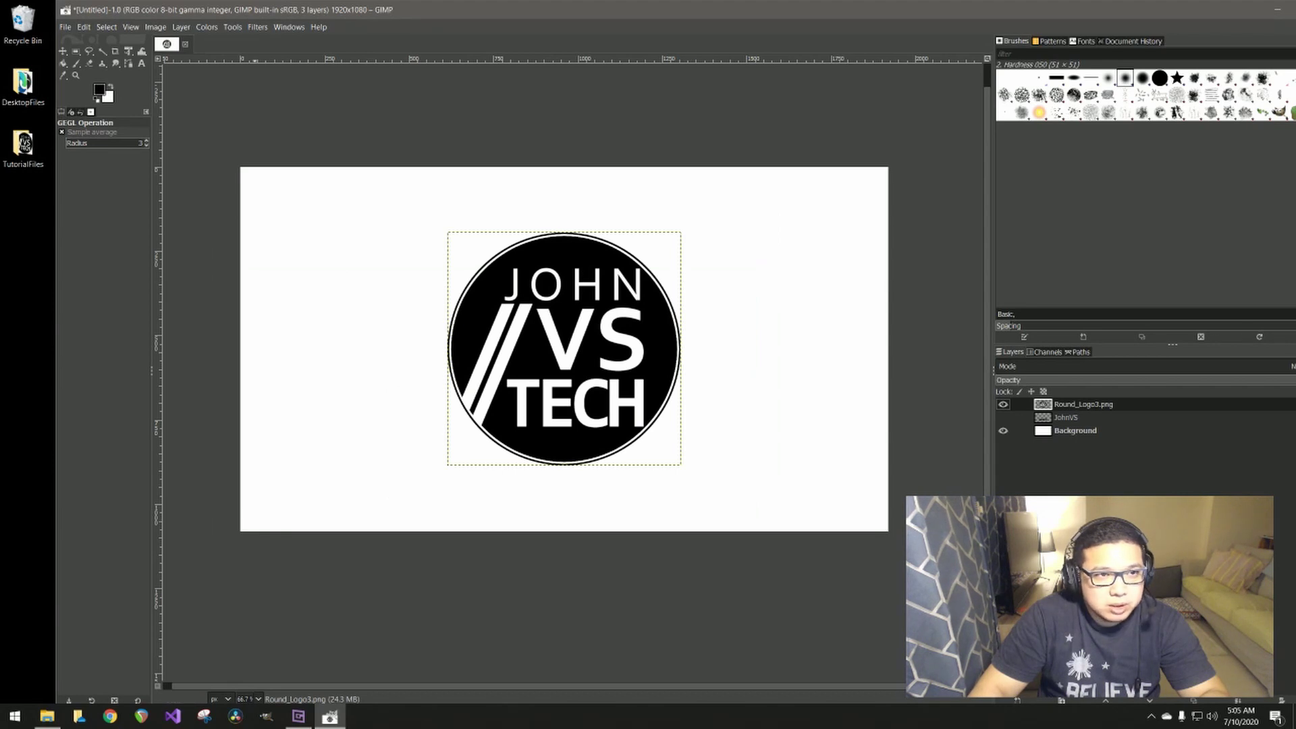
pyautogui.doubleClick(249, 10)
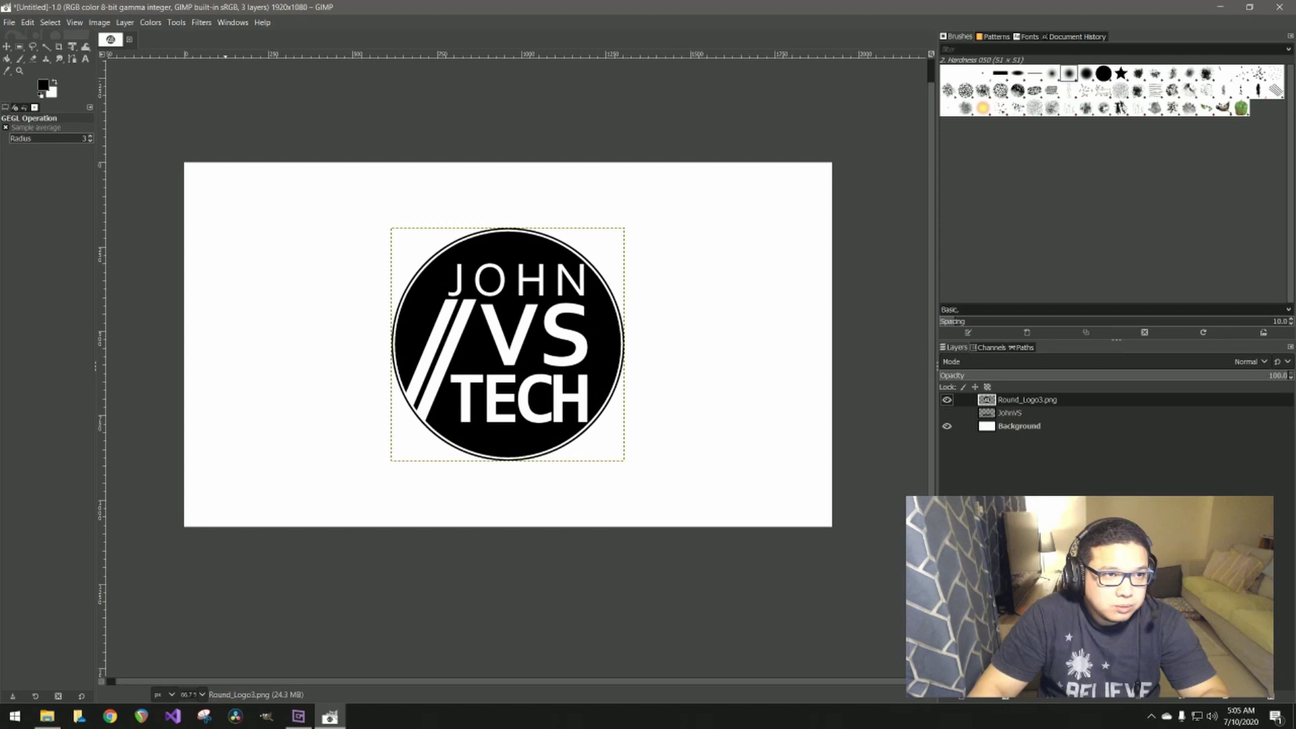
# Start the Drop Shadow filter on the round logo layer and set its blur radius to 1.5.
pyautogui.click(201, 23)
pyautogui.moveTo(233, 146)
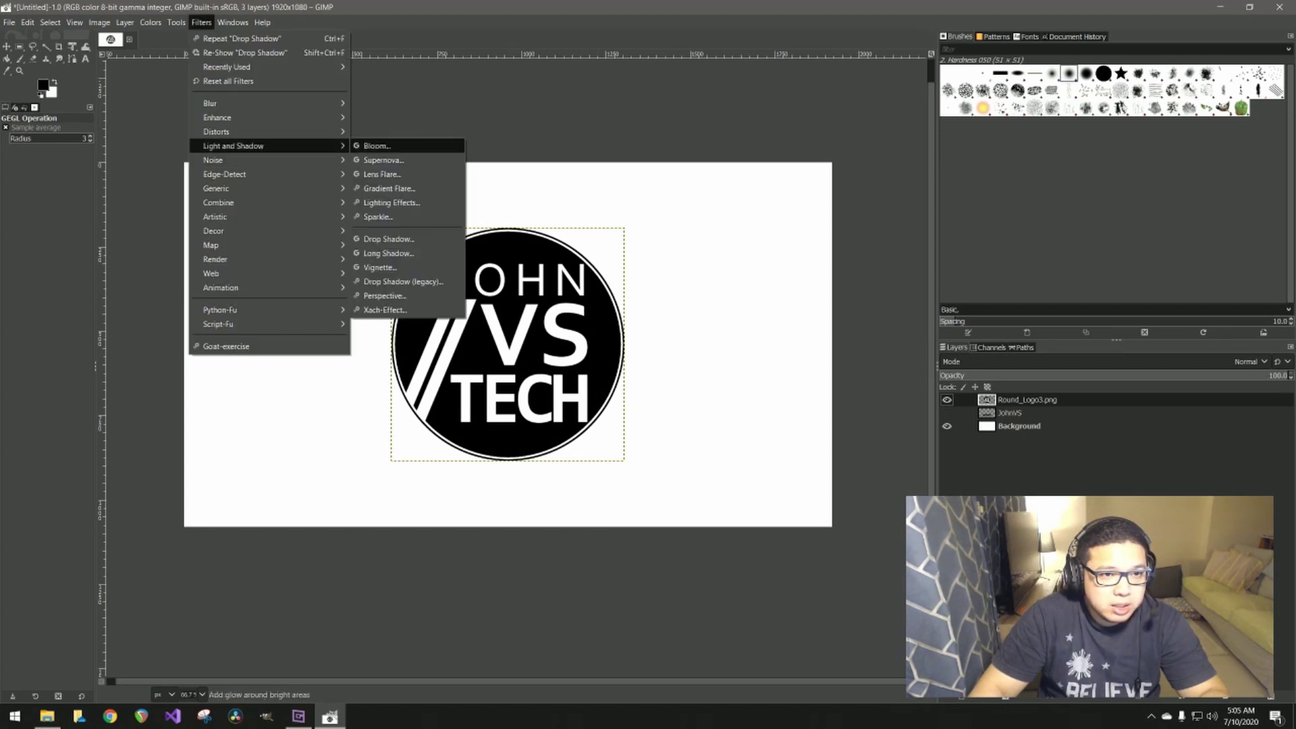
pyautogui.click(388, 239)
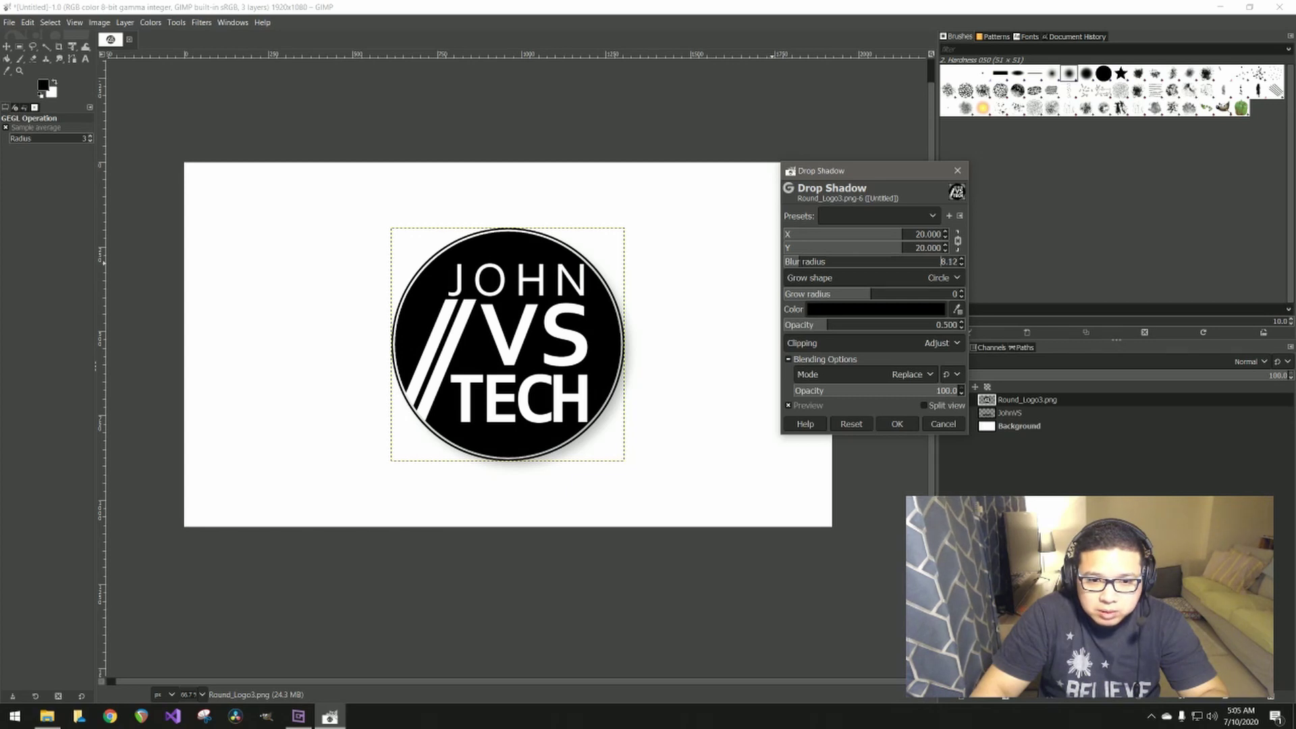
pyautogui.moveTo(801, 261); pyautogui.dragTo(785, 261)
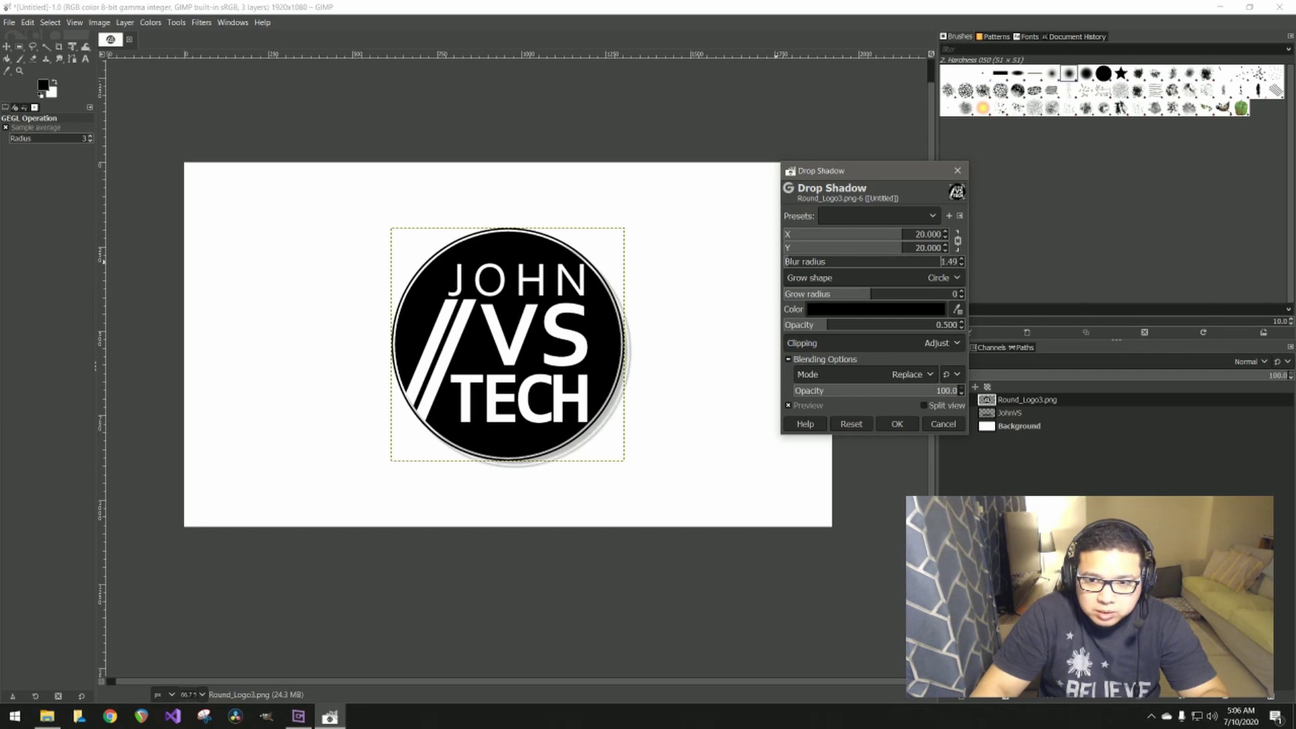
pyautogui.click(943, 261)
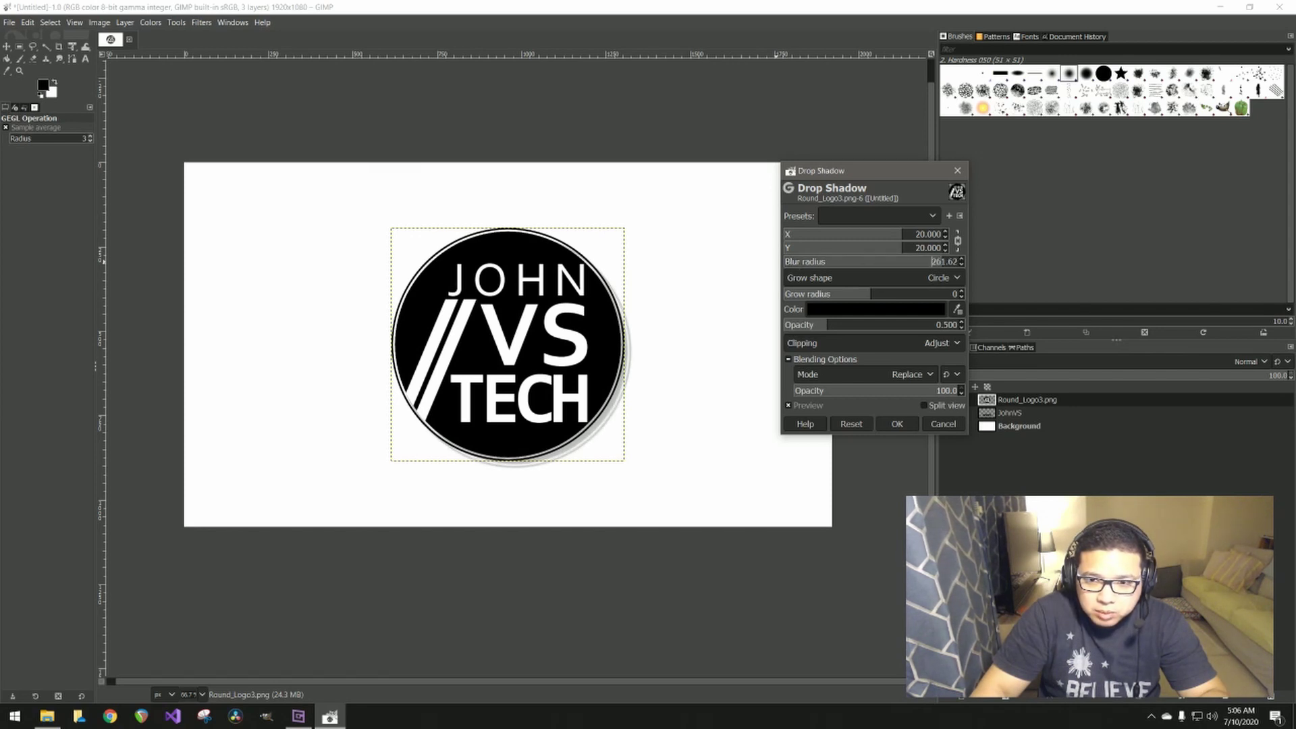
pyautogui.doubleClick(943, 261)
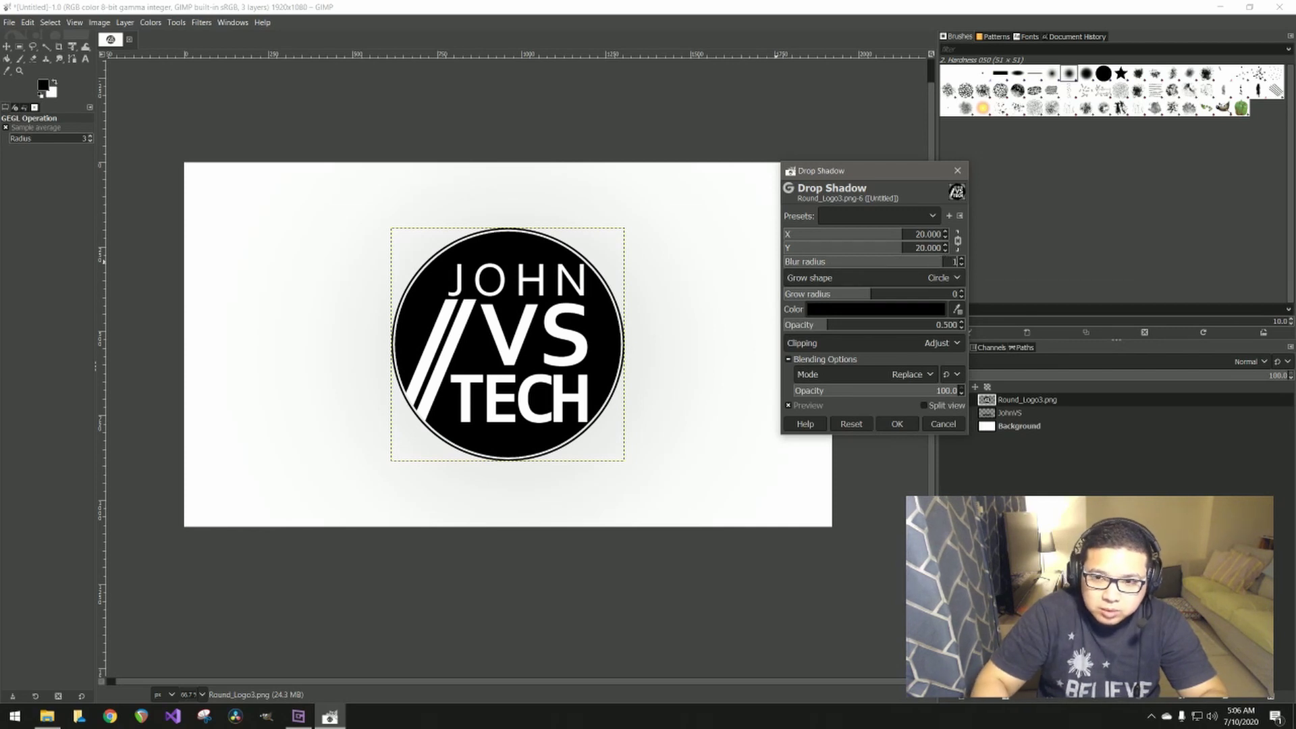
pyautogui.write('1.5')
pyautogui.press('Return')
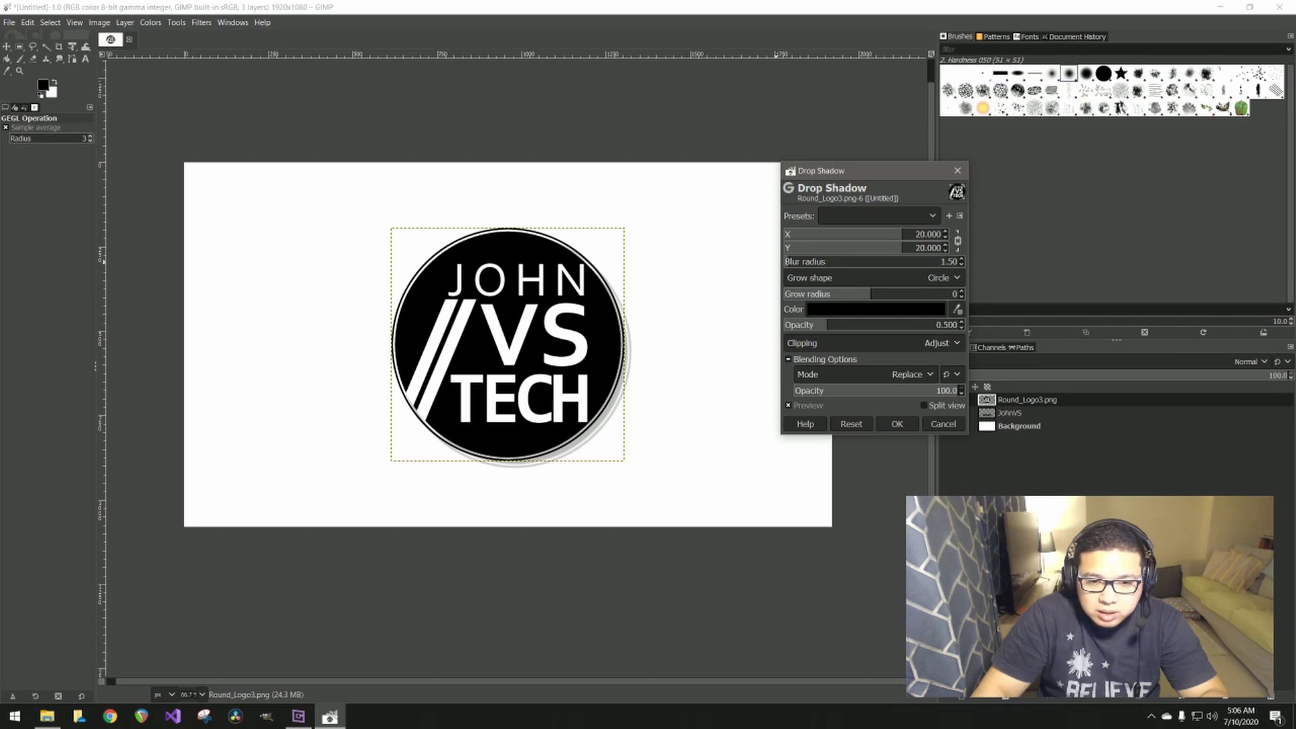
# Set the logo shadow's opacity to 2.000, color to gray adadad and grow radius to 5, and apply the drop shadow.
pyautogui.moveTo(826, 325); pyautogui.dragTo(937, 325)
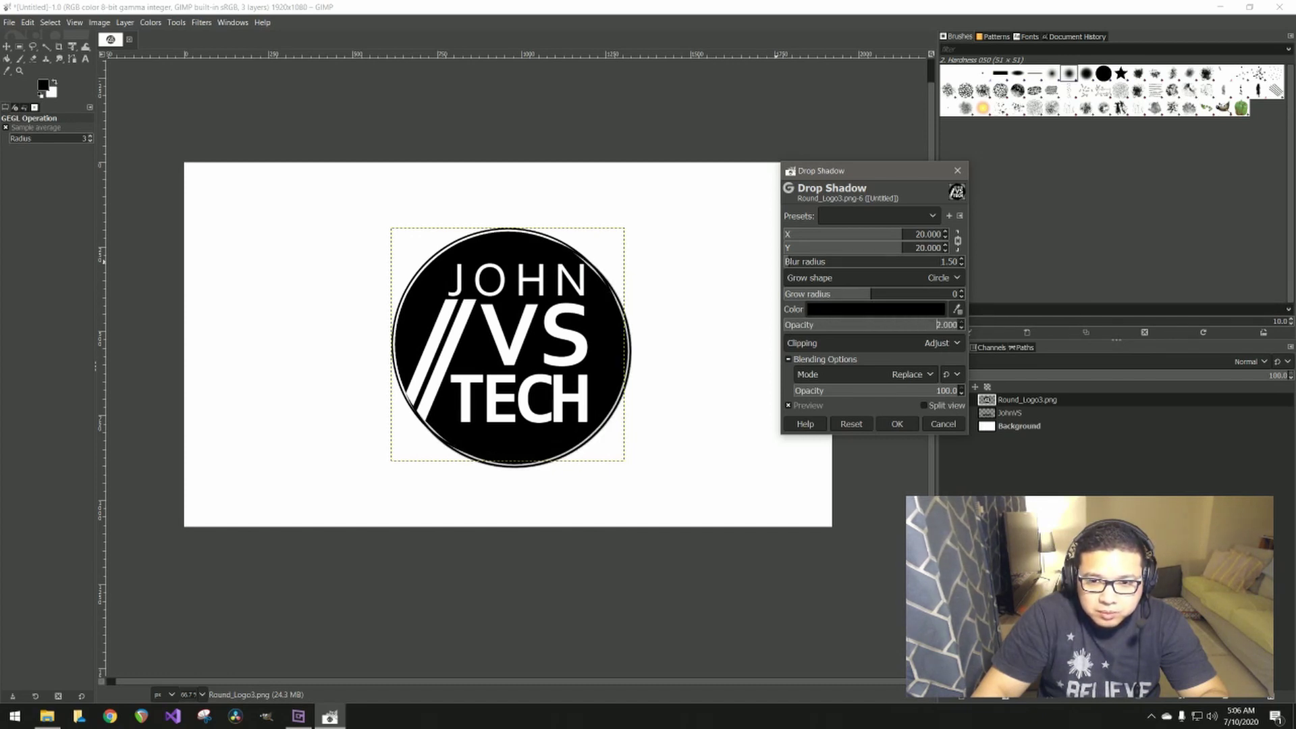
pyautogui.click(876, 309)
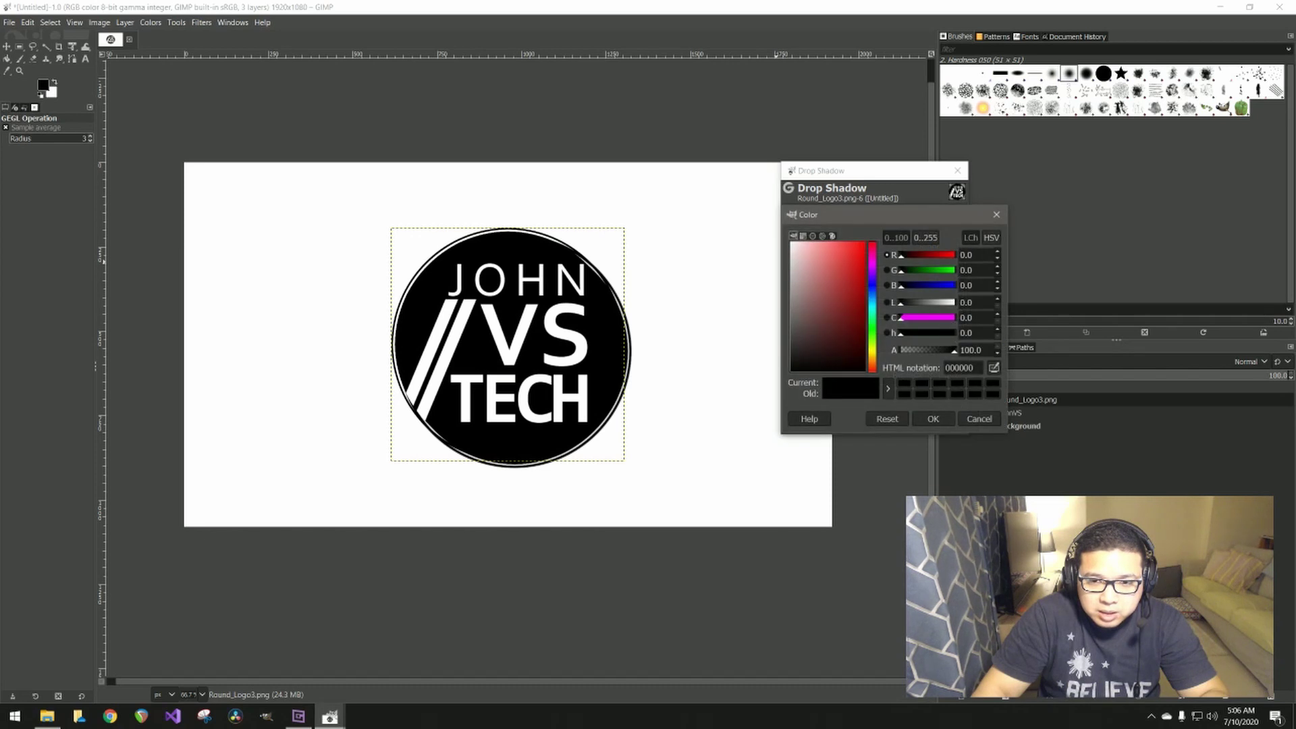
pyautogui.moveTo(795, 319); pyautogui.dragTo(790, 284)
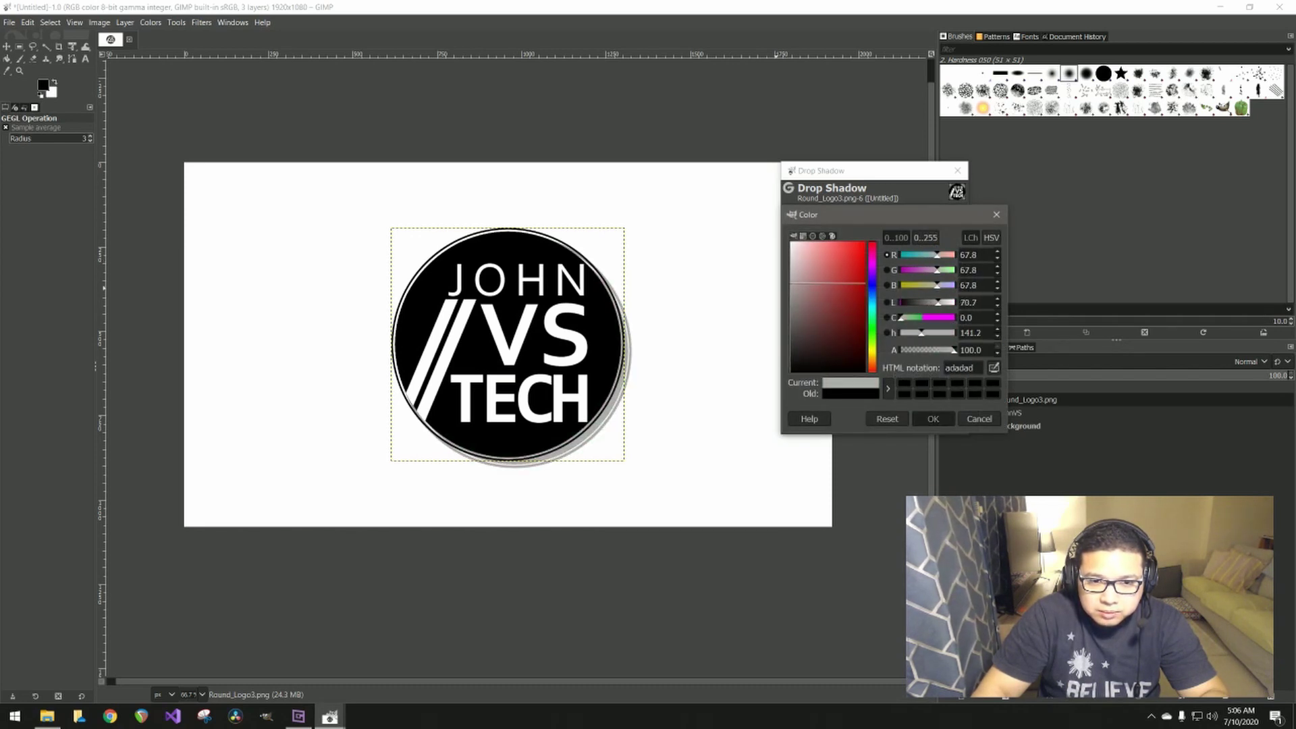
pyautogui.click(933, 419)
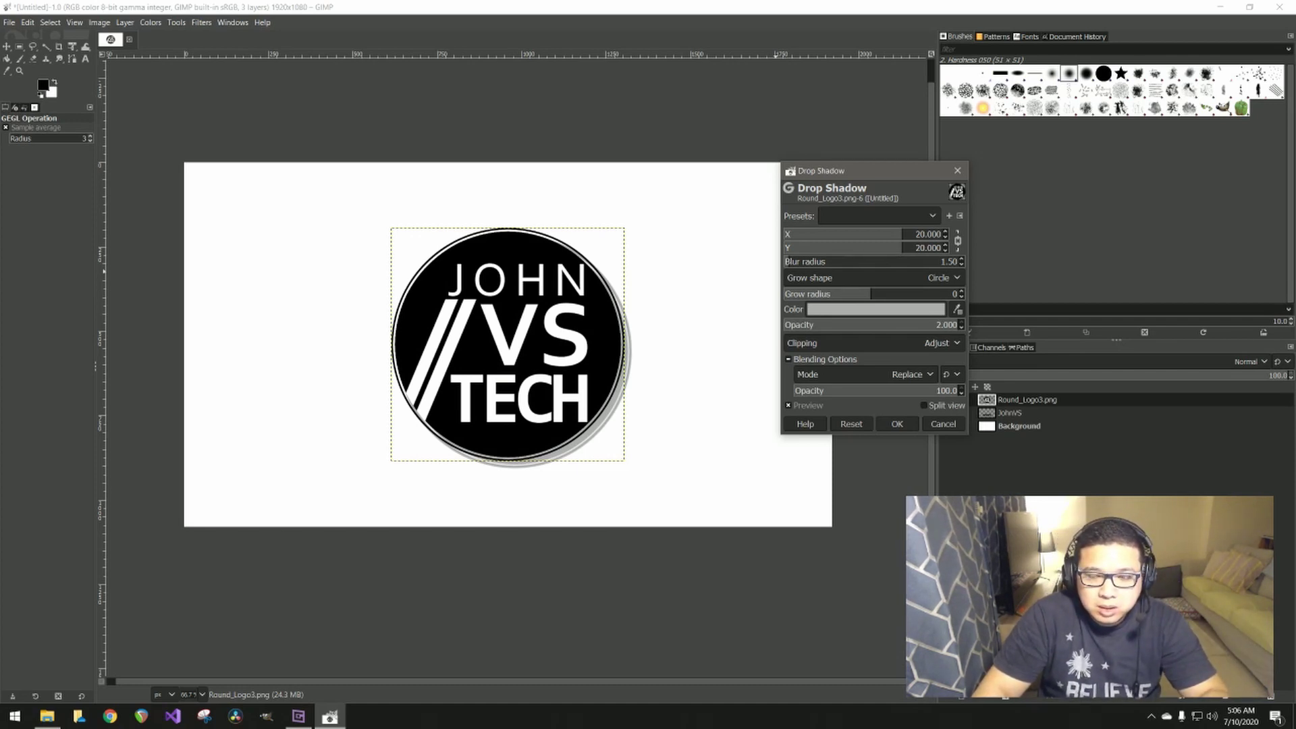
pyautogui.moveTo(872, 293)
pyautogui.mouseDown()
pyautogui.moveTo(926, 293)
pyautogui.moveTo(889, 294)
pyautogui.mouseUp()
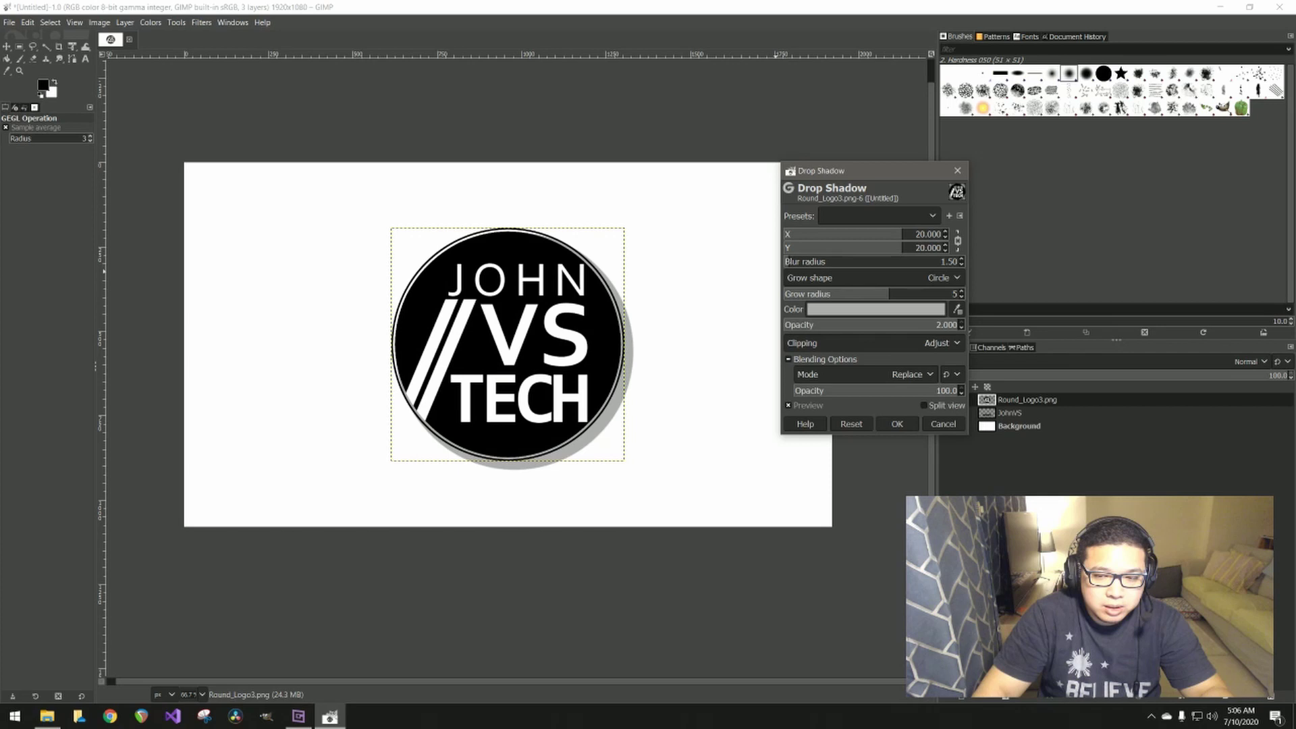
pyautogui.click(897, 424)
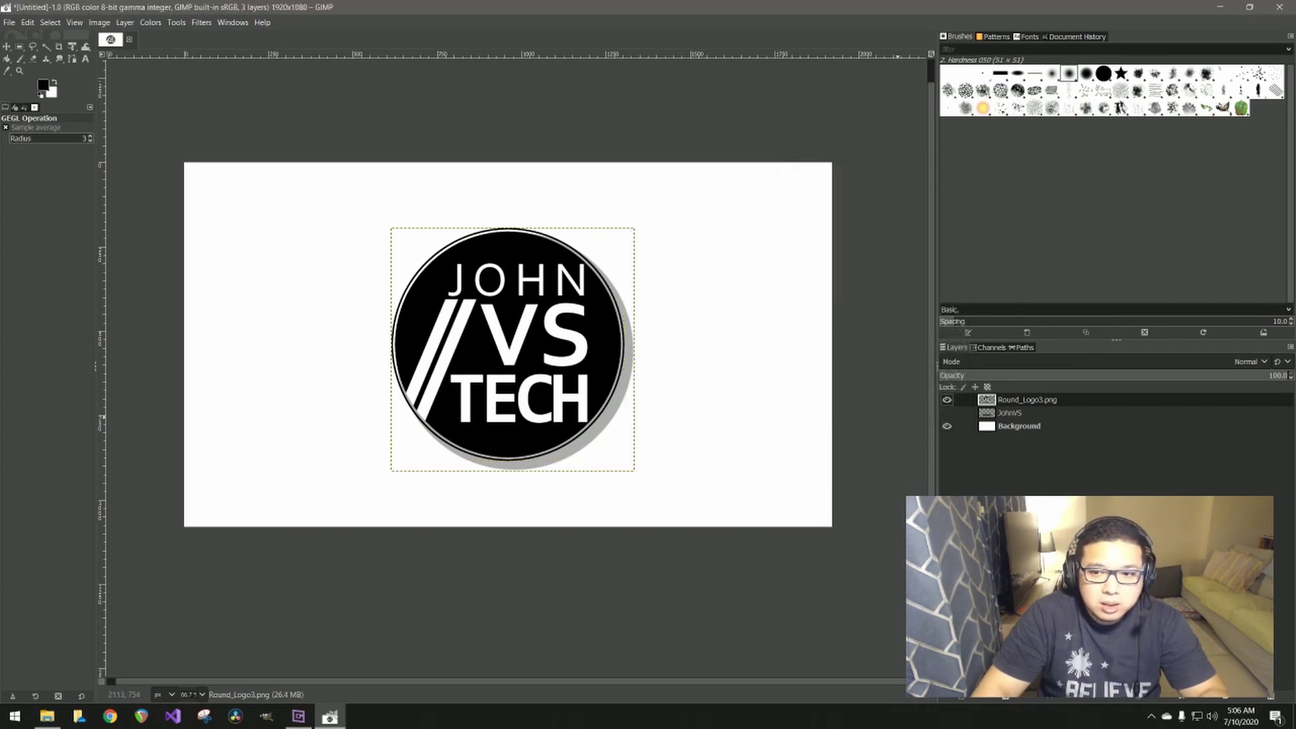
pyautogui.click(1019, 426)
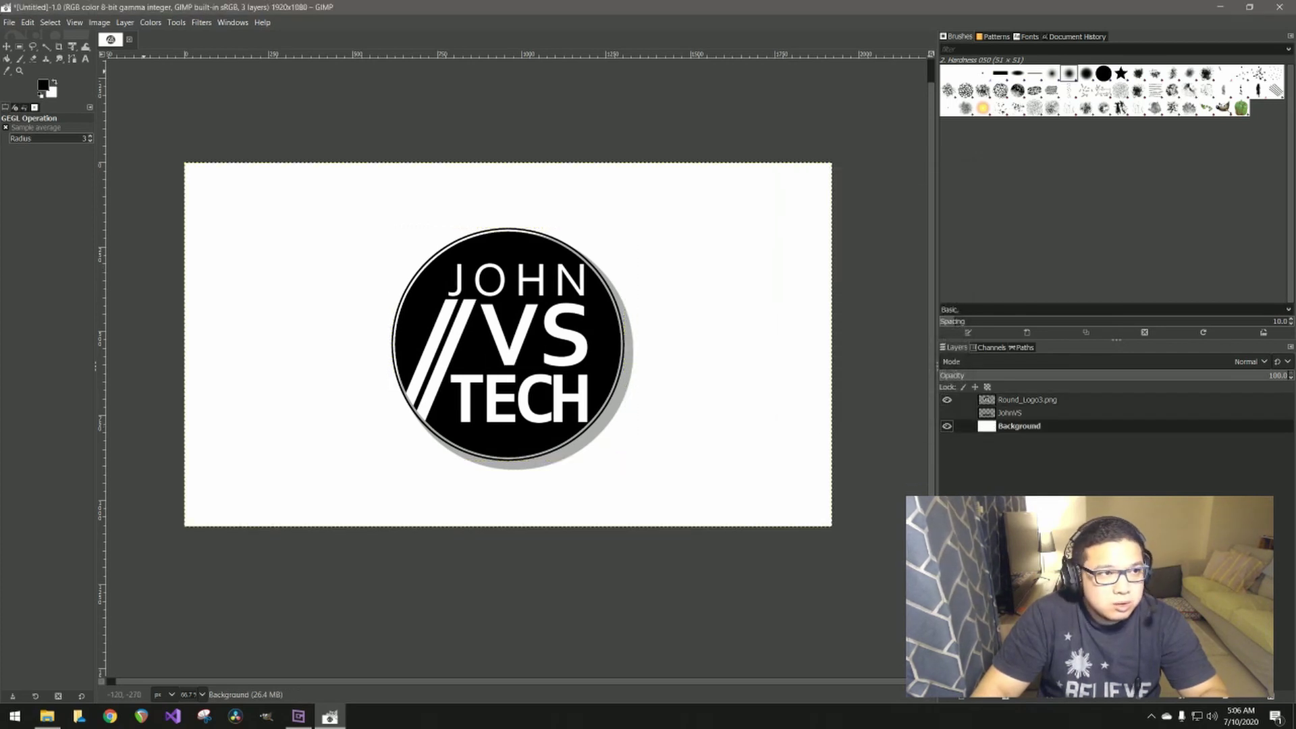
pyautogui.press('m')
pyautogui.moveTo(801, 381); pyautogui.dragTo(775, 388)
pyautogui.hotkey('ctrl', 'z')
pyautogui.hotkey('ctrl', 'z')
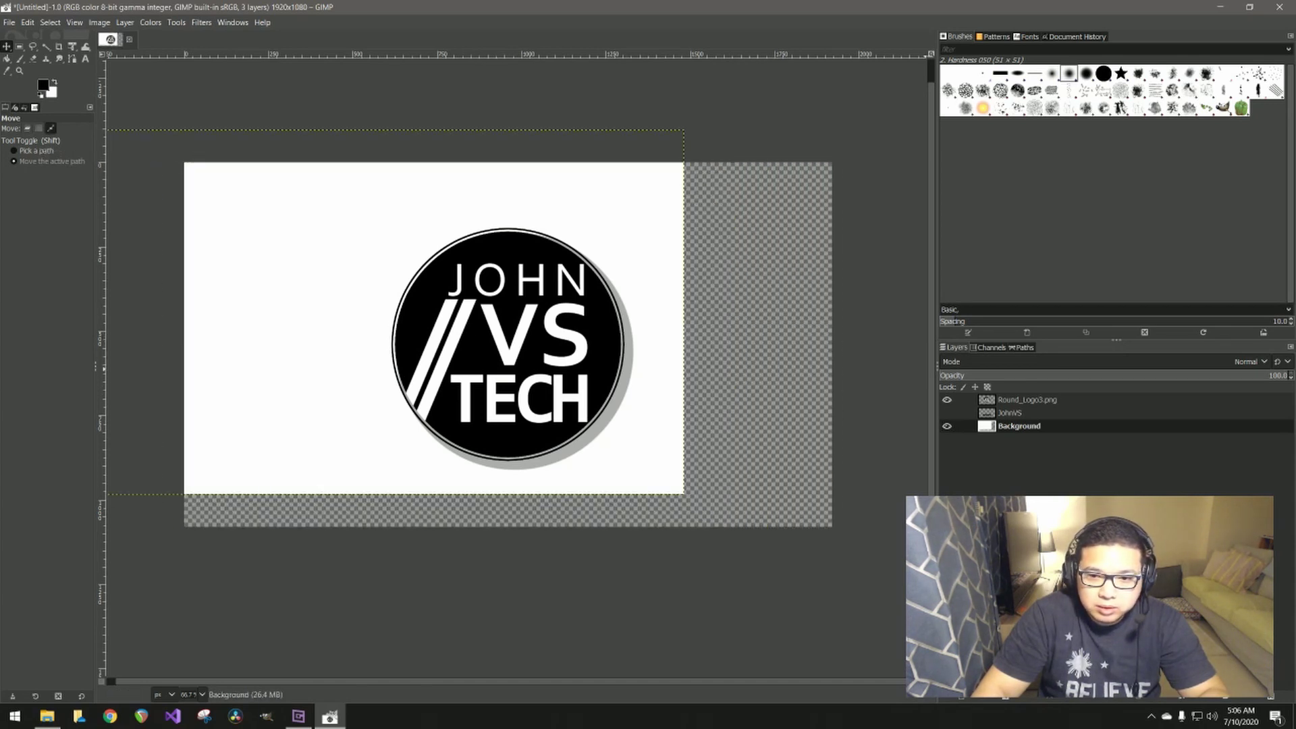
# Move the round logo layer toward the canvas's upper left and make the JohnVS text layer visible.
pyautogui.click(1028, 400)
pyautogui.moveTo(548, 322); pyautogui.dragTo(454, 293)
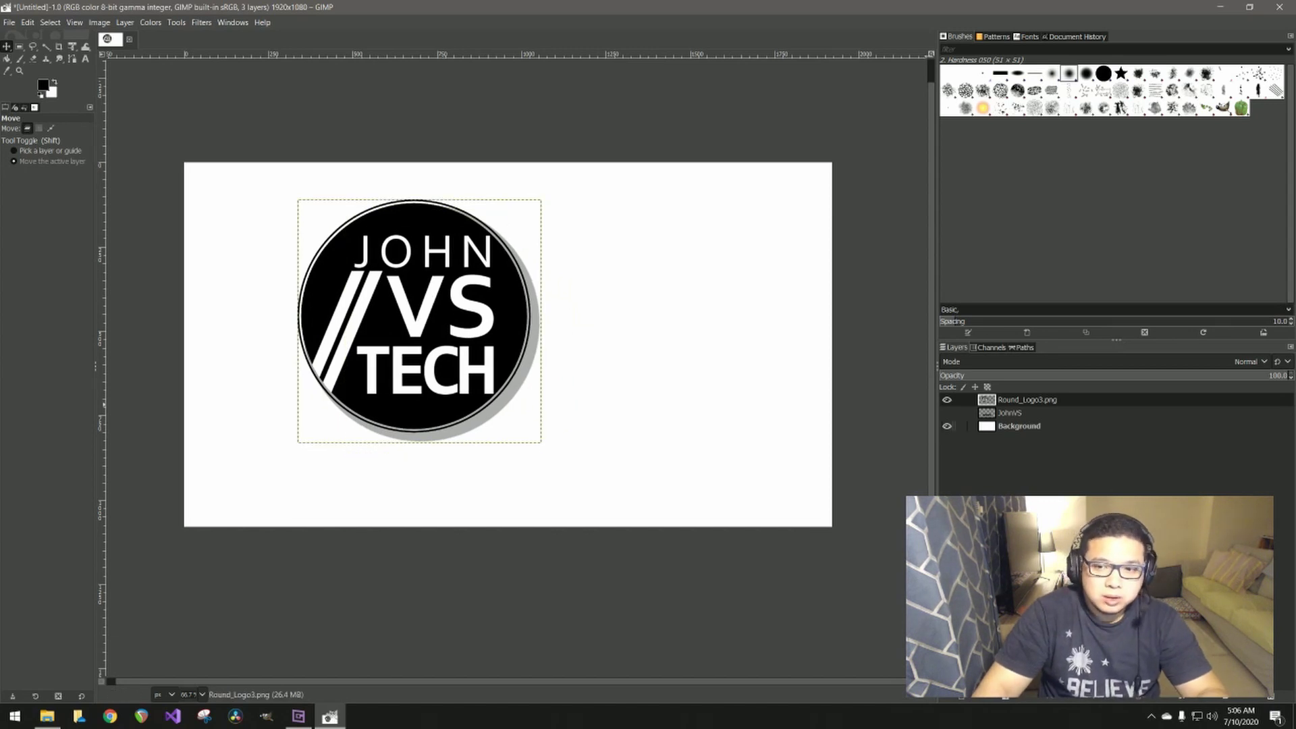
pyautogui.click(1019, 426)
pyautogui.click(1010, 412)
pyautogui.click(947, 413)
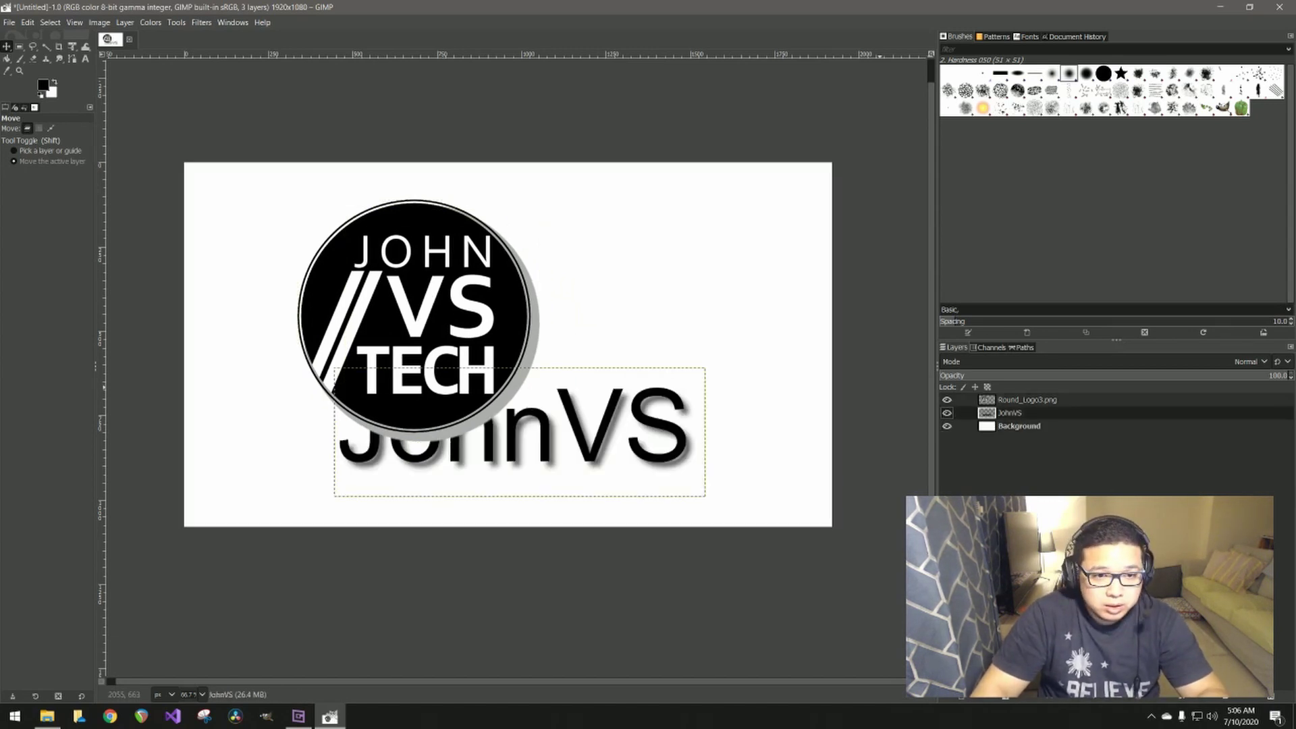
# Move the round logo to the upper center of the canvas and shift the JohnVS text down just below it.
pyautogui.click(1027, 399)
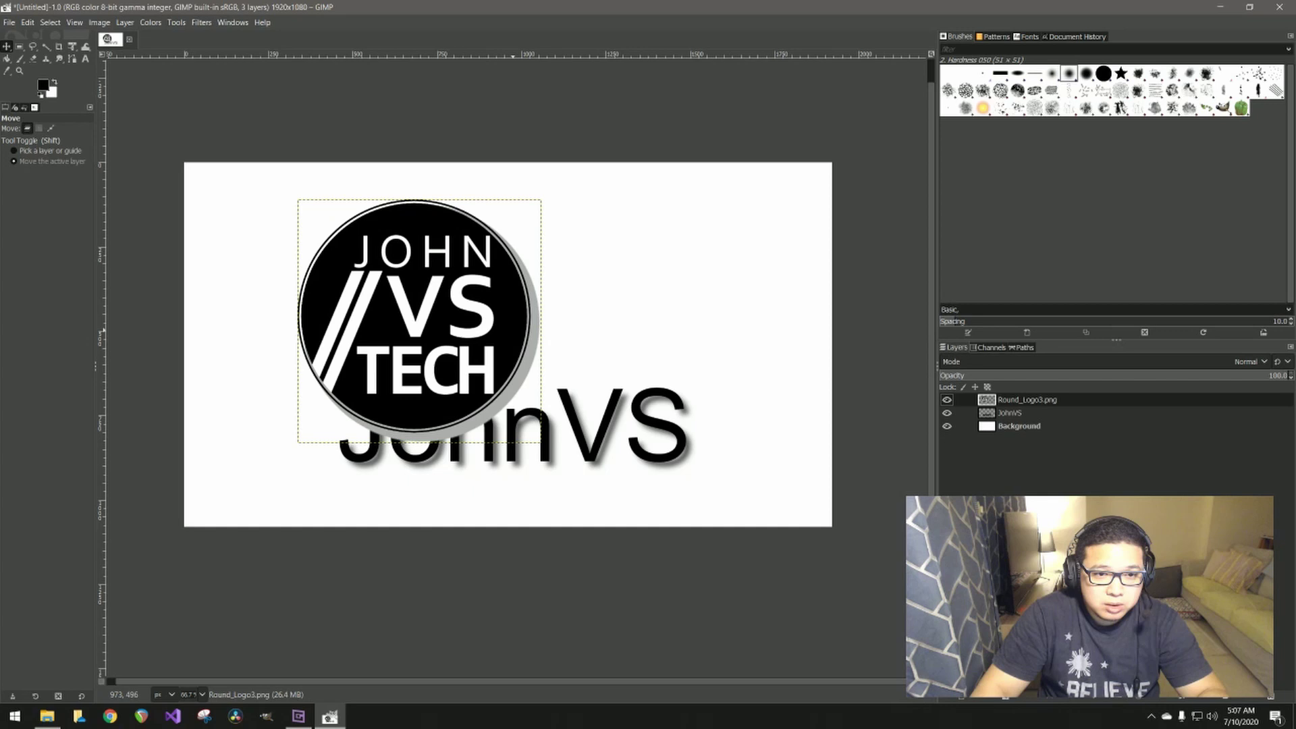
pyautogui.moveTo(418, 321); pyautogui.dragTo(515, 292)
pyautogui.moveTo(610, 300); pyautogui.dragTo(611, 298)
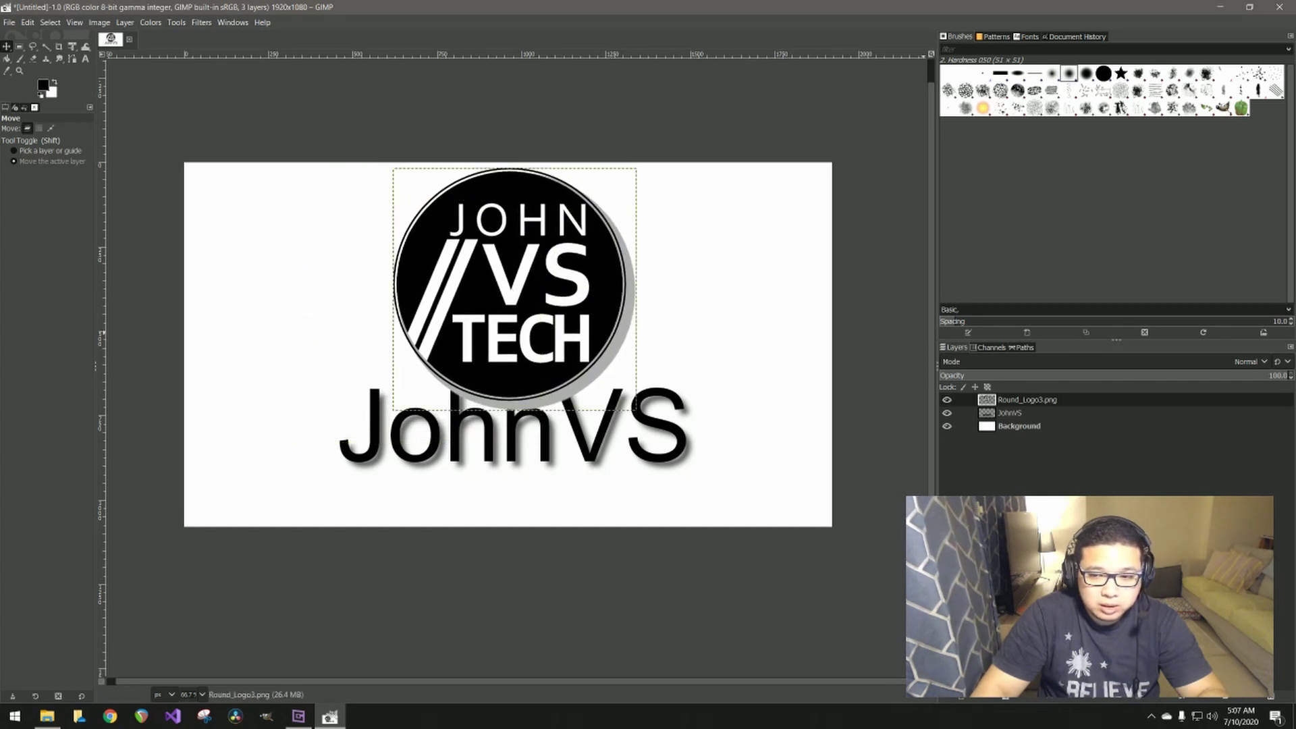
pyautogui.click(1010, 413)
pyautogui.moveTo(666, 413); pyautogui.dragTo(662, 439)
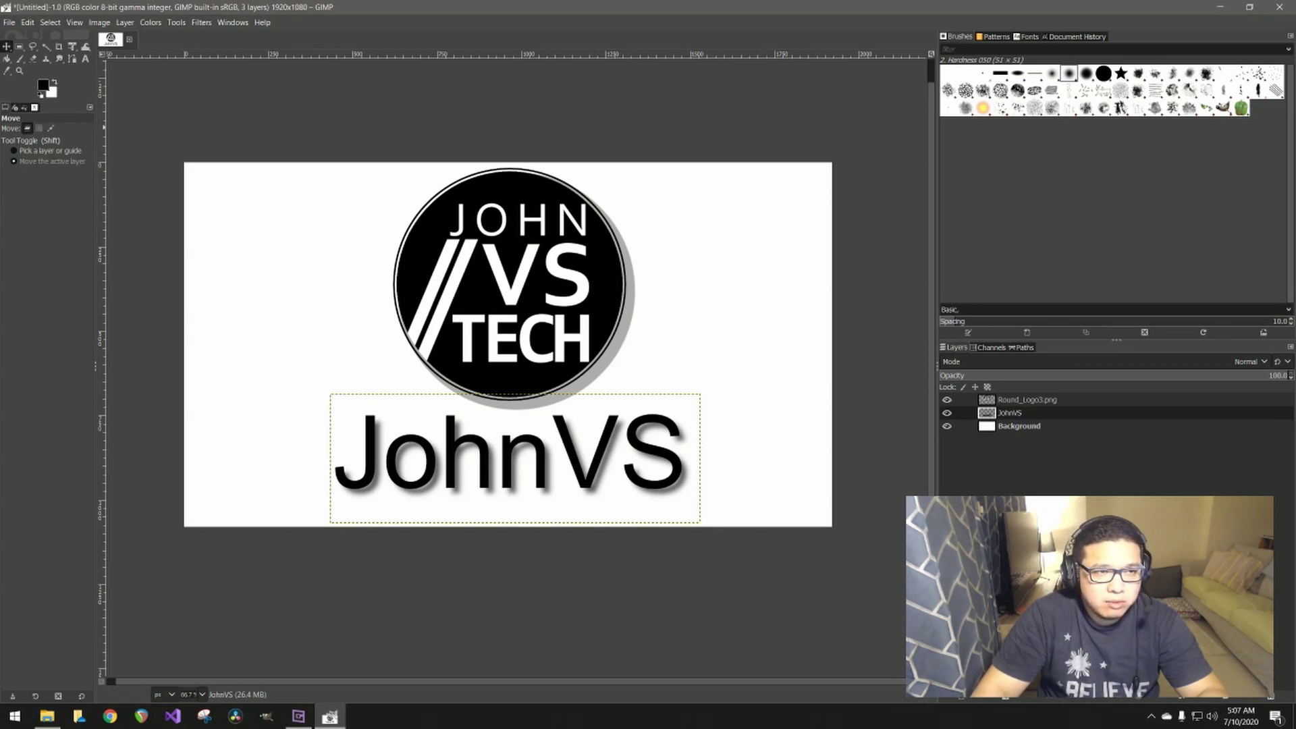
pyautogui.click(201, 22)
pyautogui.moveTo(233, 146)
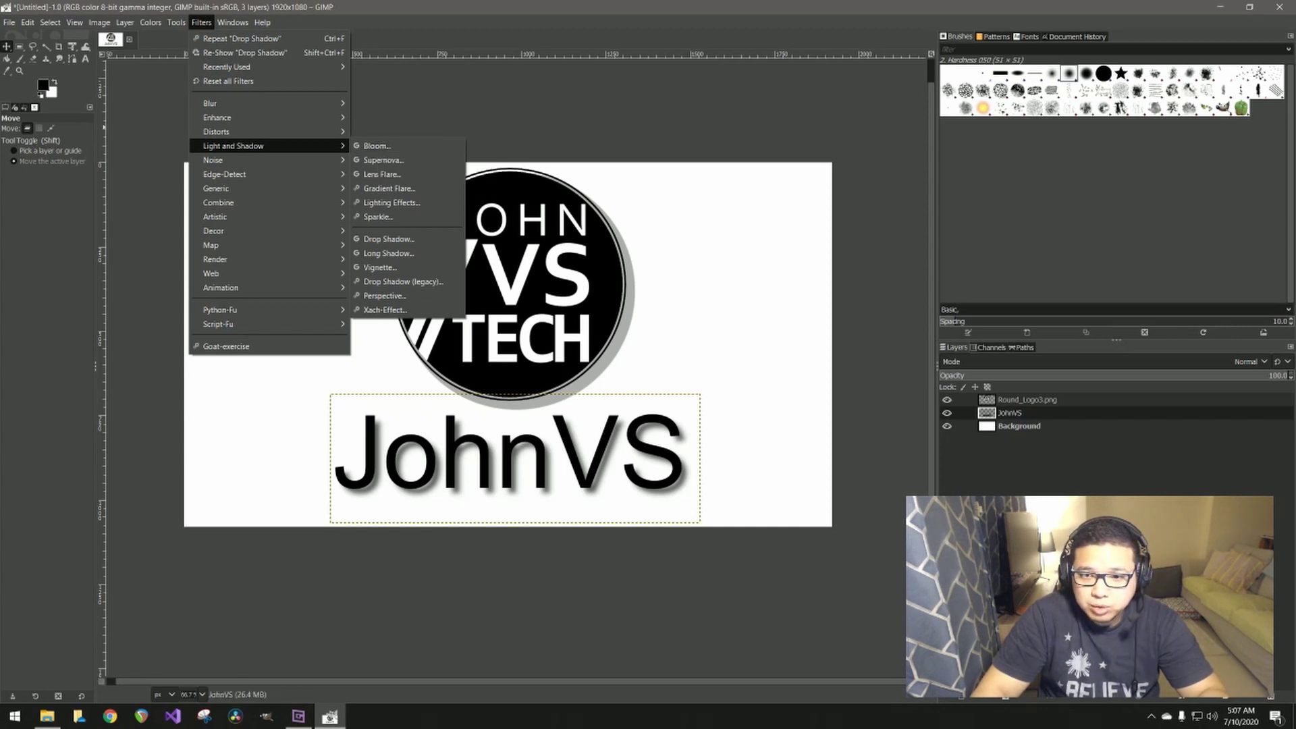
pyautogui.press('Escape')
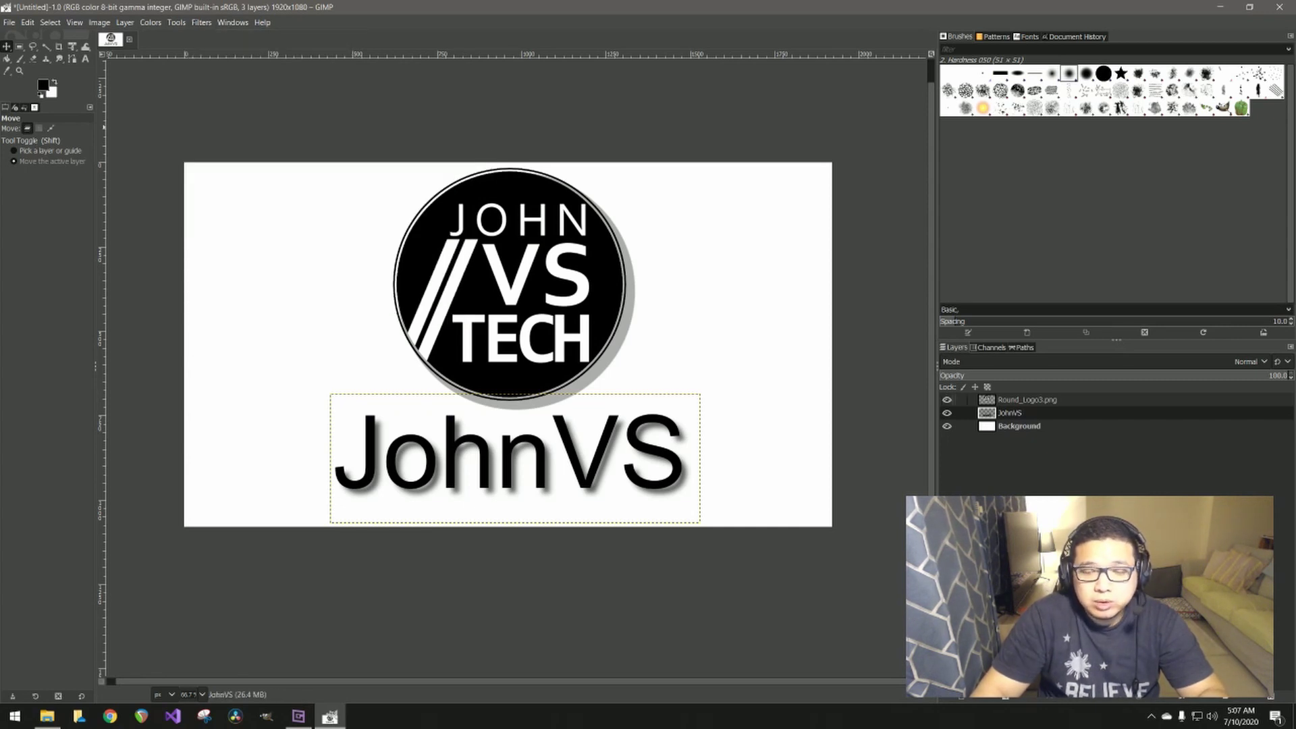